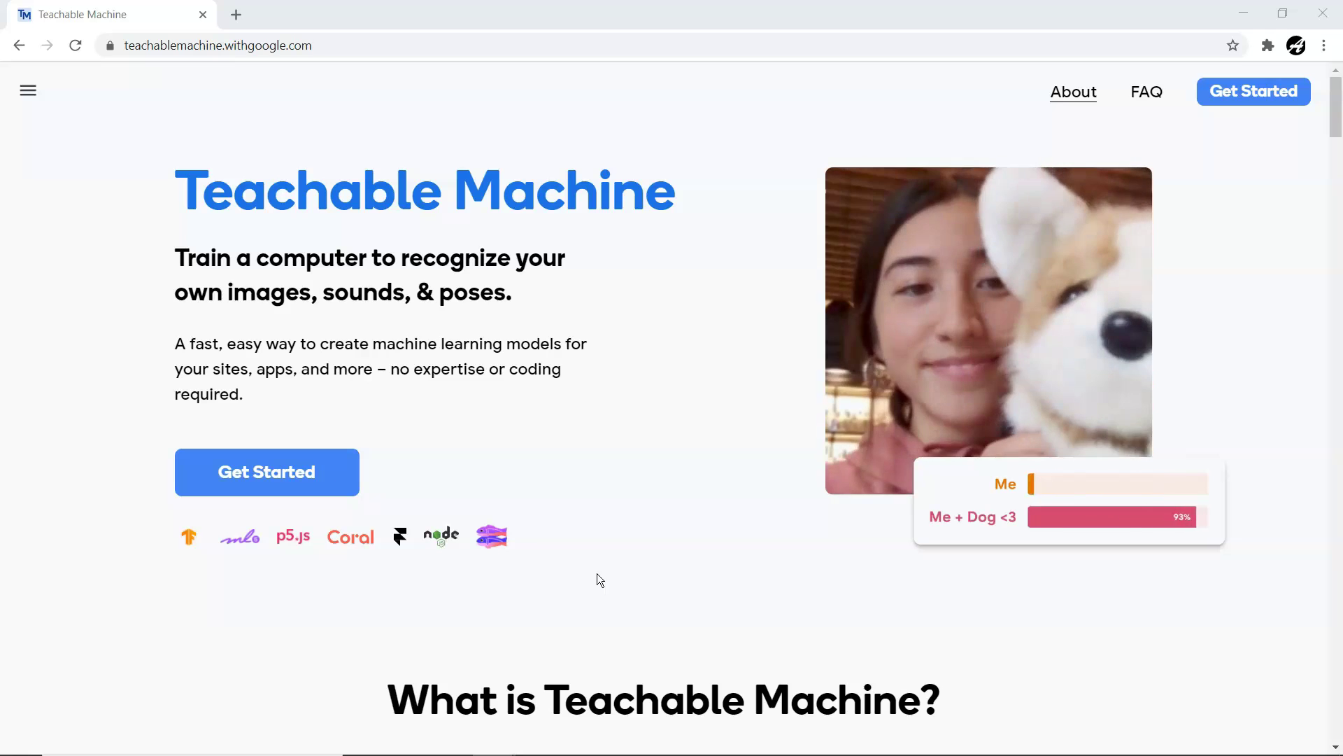
# Step: Browse the Teachable Machine homepage down to the 'How do I use it?' Gather, Train, Export steps
pyautogui.click(598, 570)
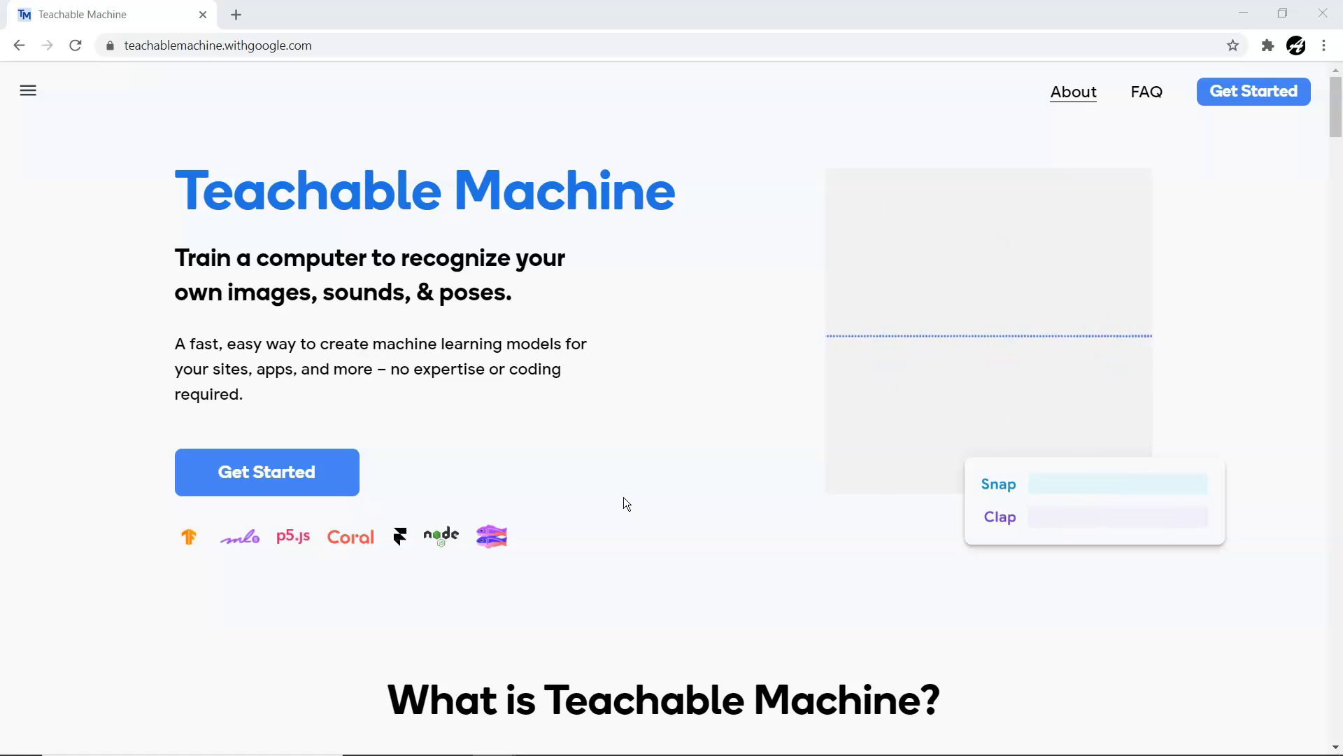
pyautogui.click(619, 450)
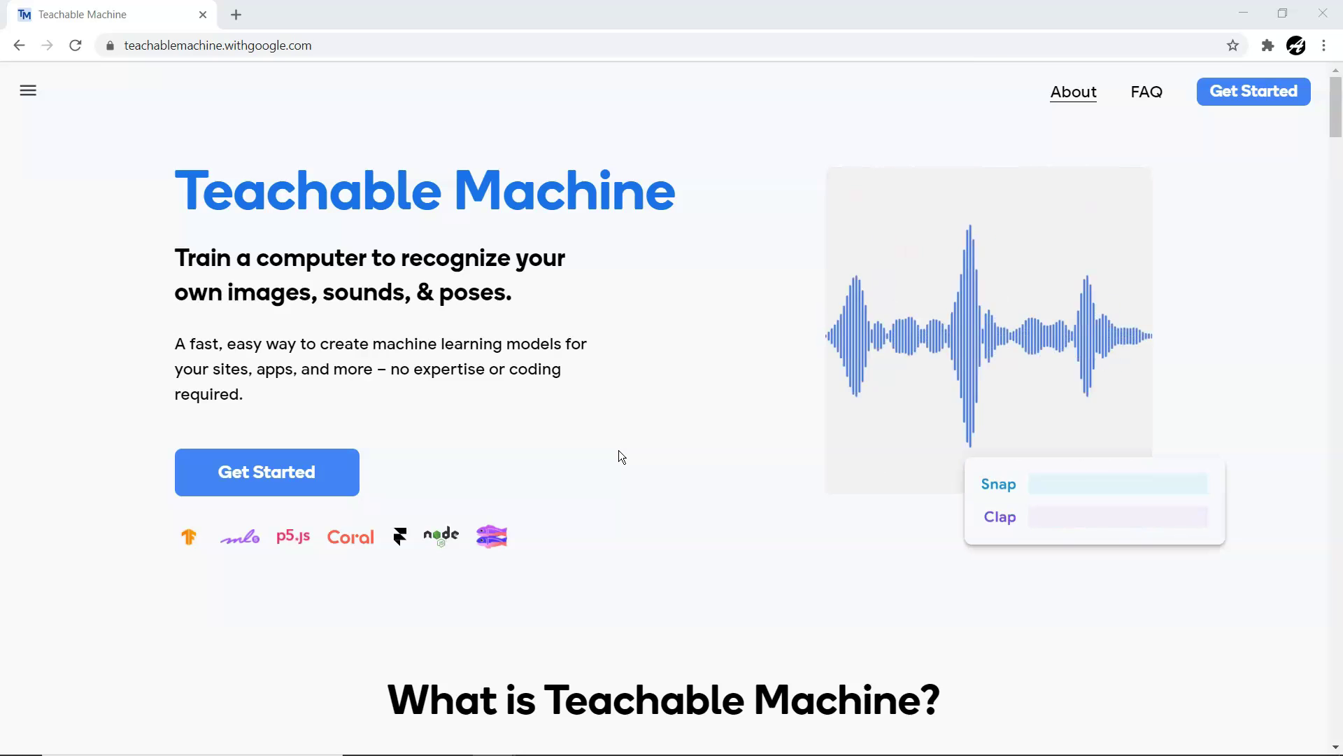
pyautogui.click(622, 449)
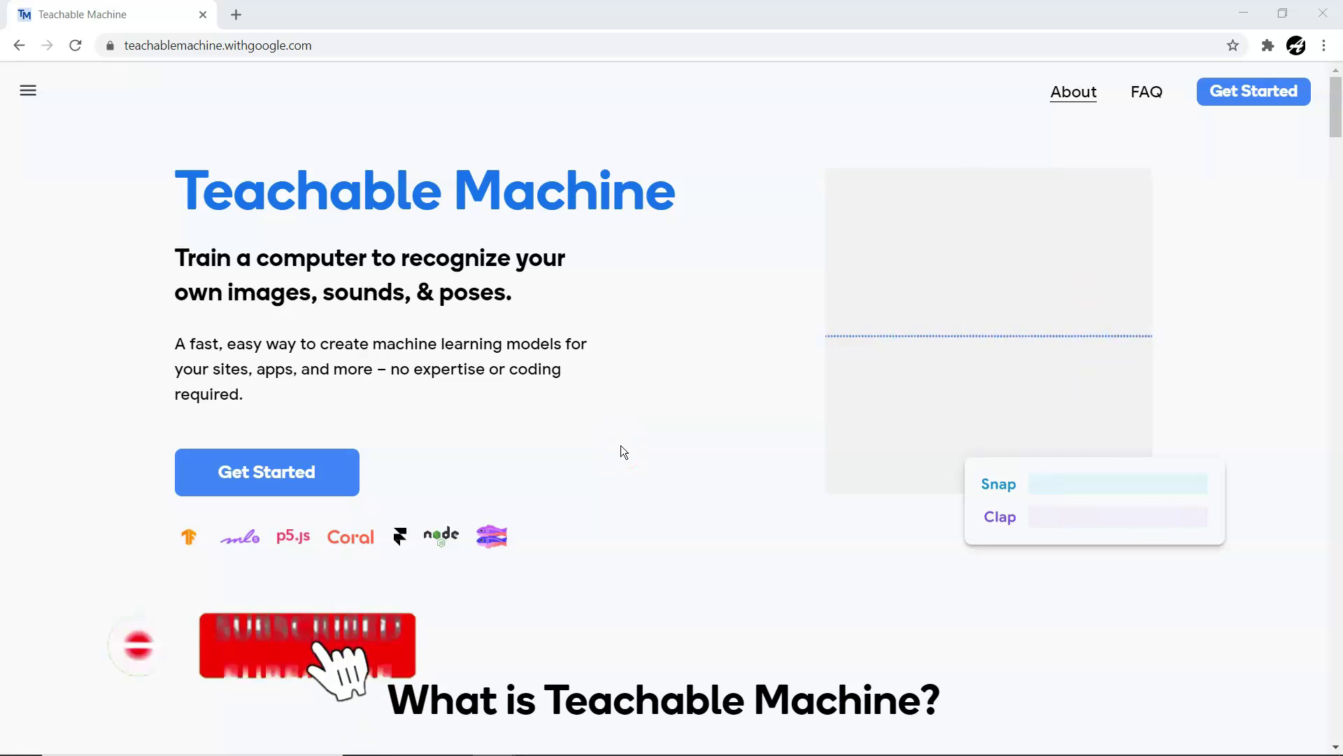
pyautogui.click(377, 195)
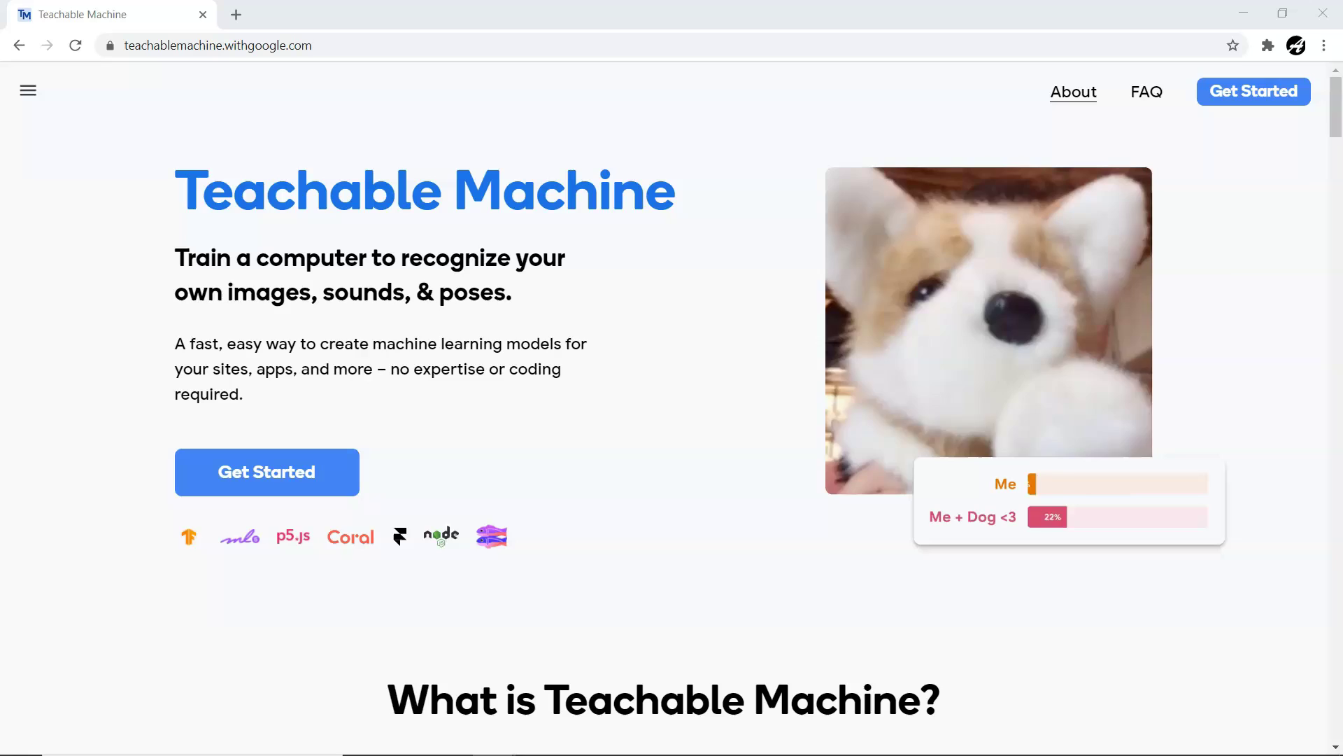
pyautogui.moveTo(1331, 91); pyautogui.dragTo(1329, 236)
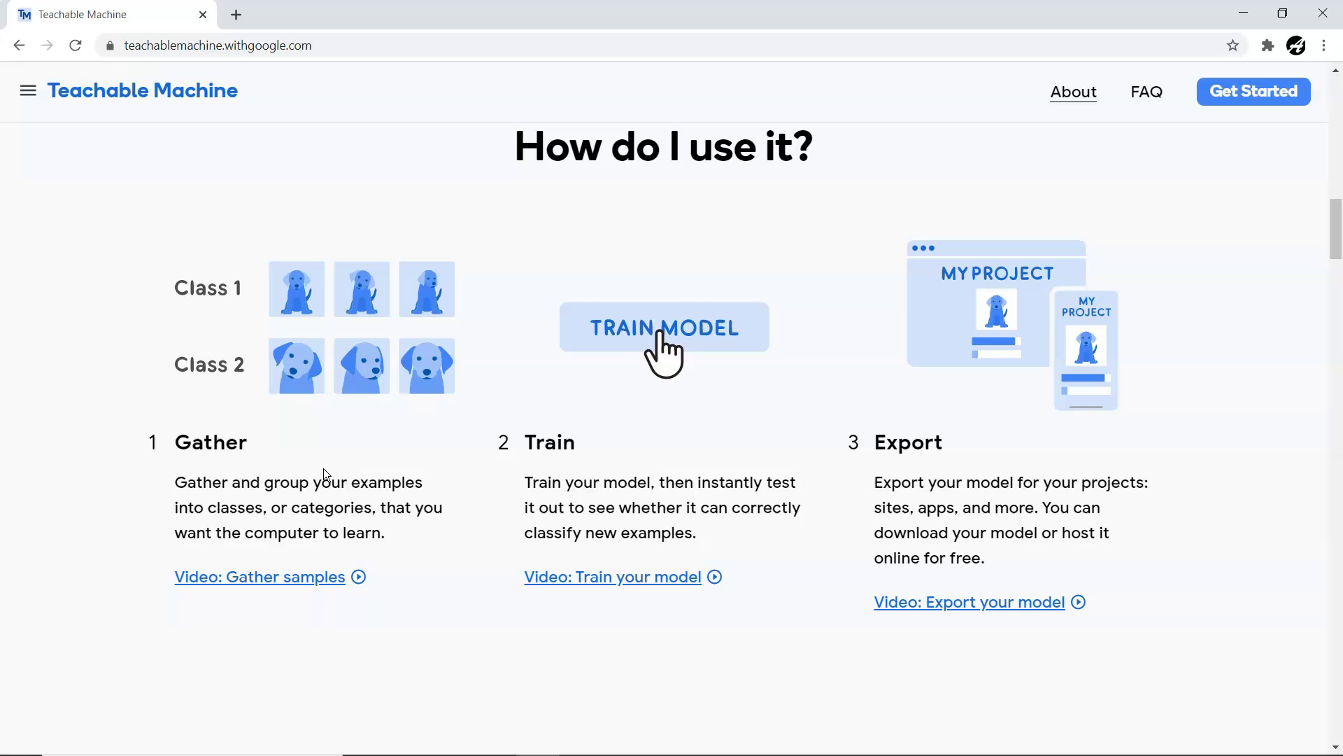
# Step: Create a new Image Project and dismiss the Gather Samples tip
pyautogui.click(1215, 109)
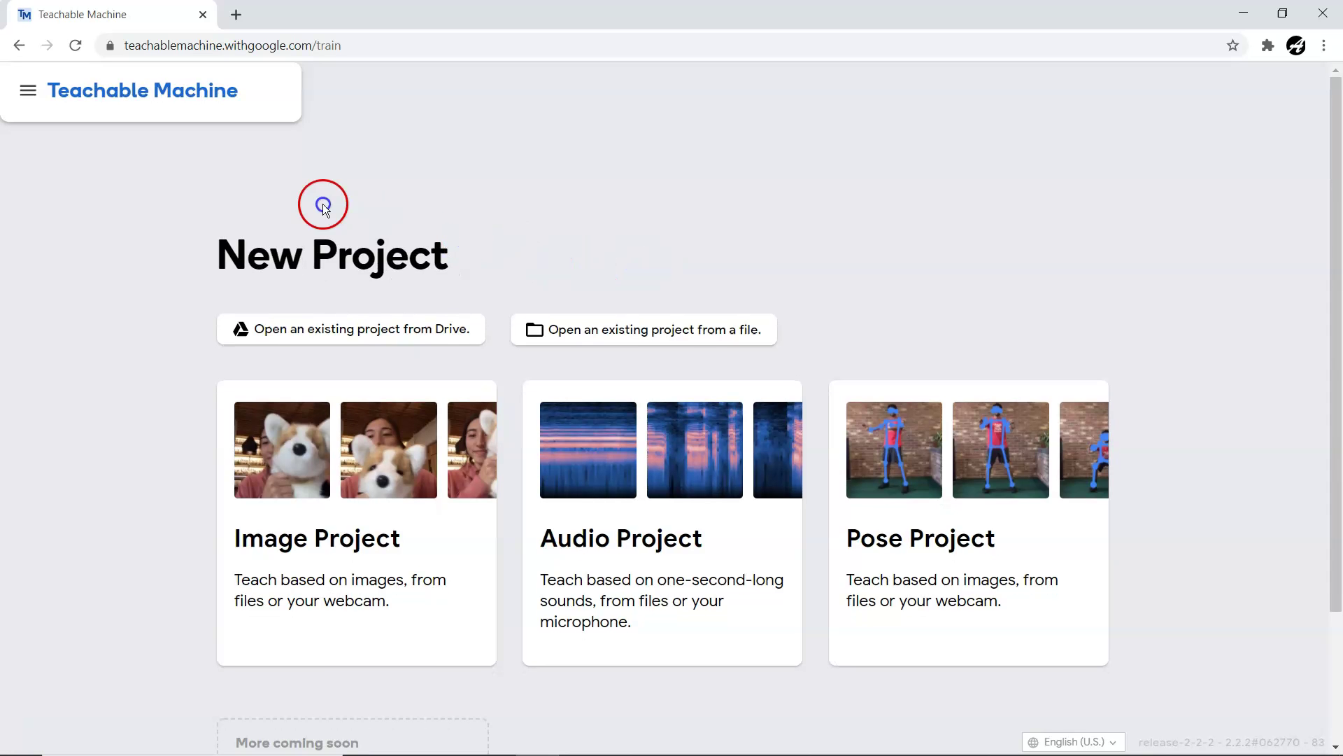
pyautogui.click(310, 550)
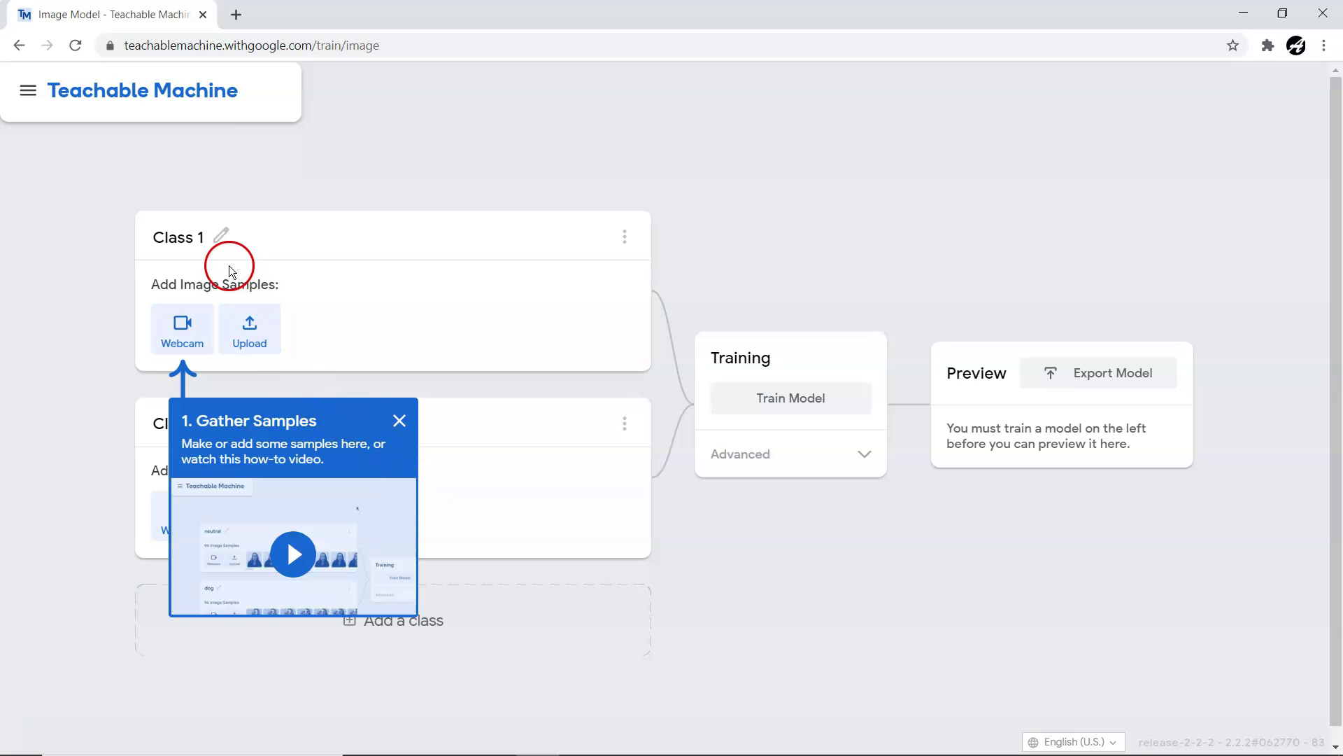
pyautogui.click(399, 420)
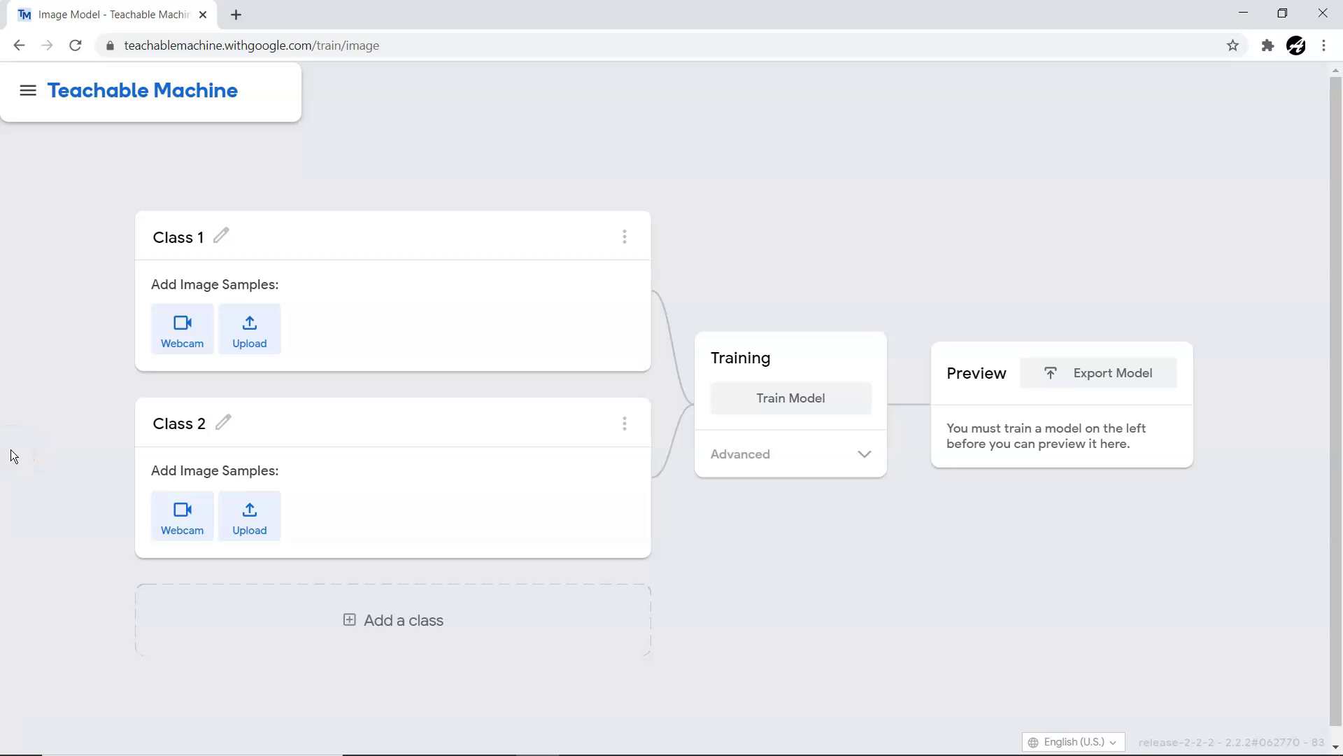
pyautogui.click(130, 306)
# Step: Rename Class 1 to 'idol' and record 105 webcam samples of the idol
pyautogui.click(221, 238)
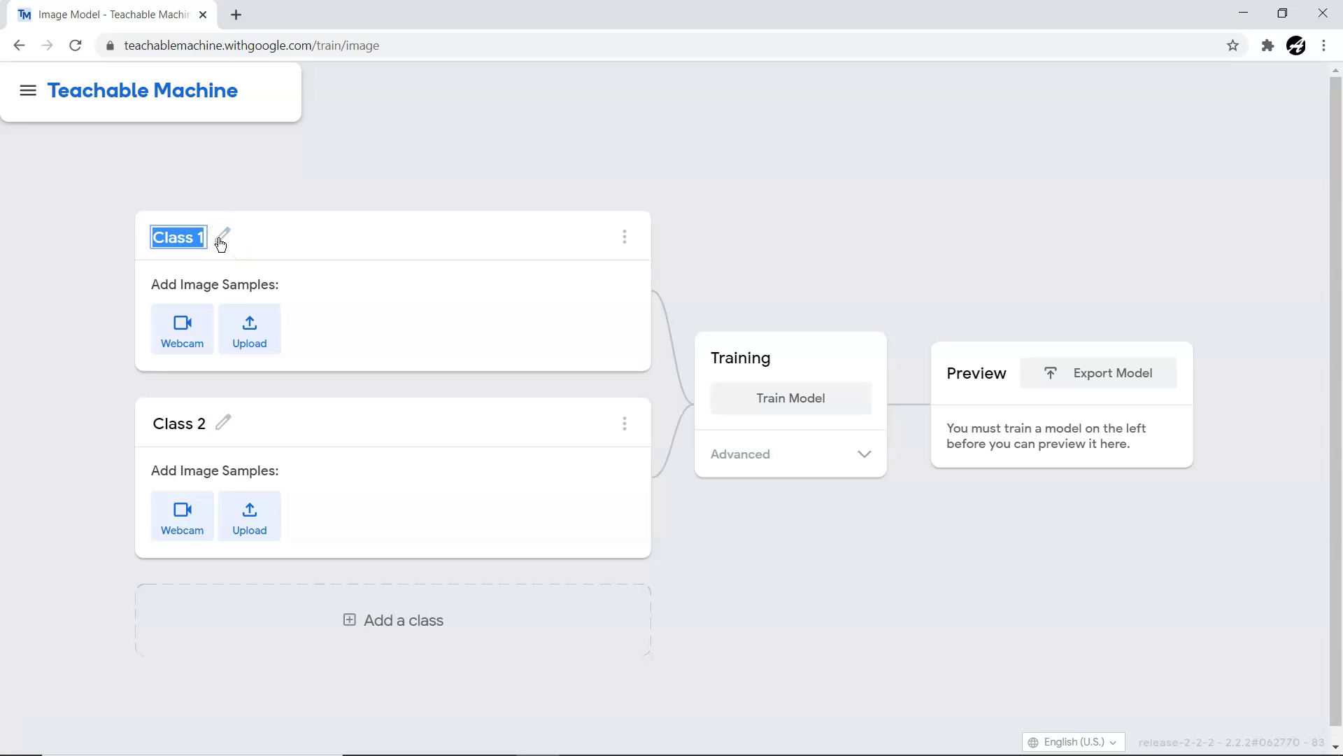
pyautogui.press('BackSpace')
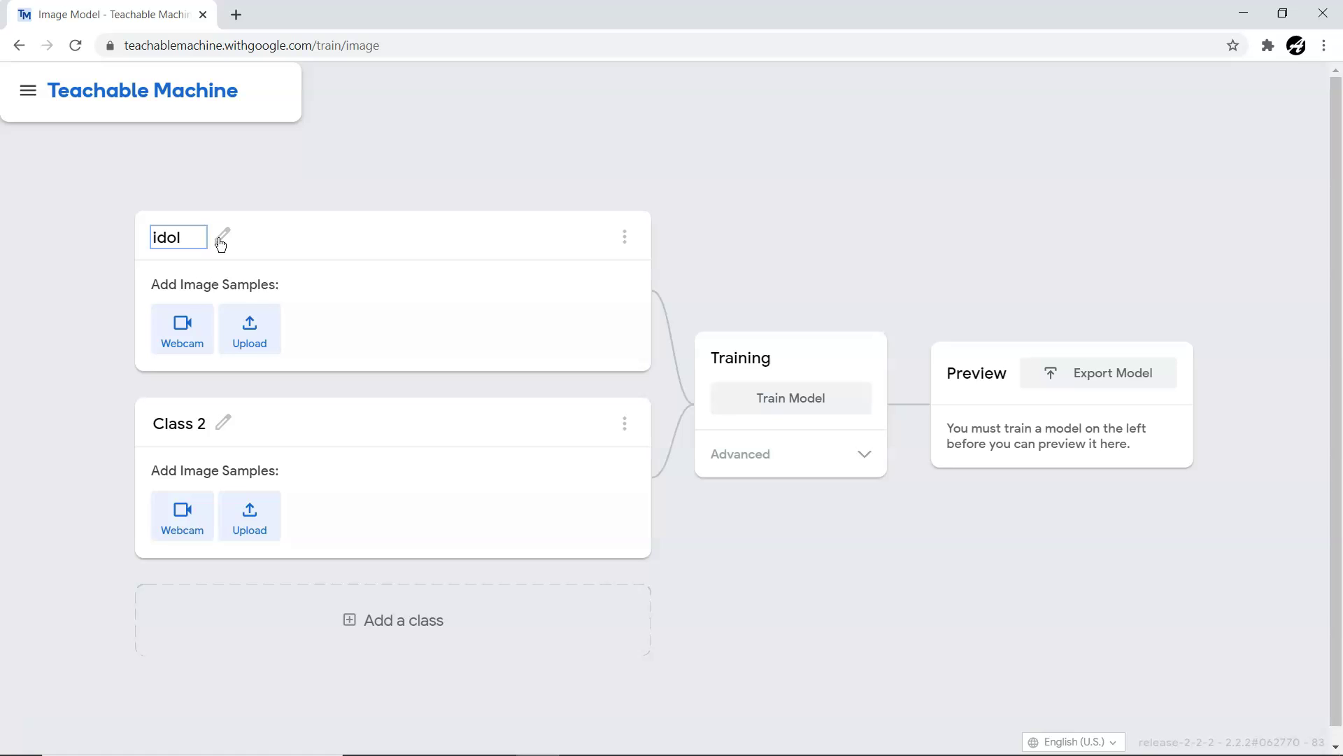
pyautogui.click(196, 336)
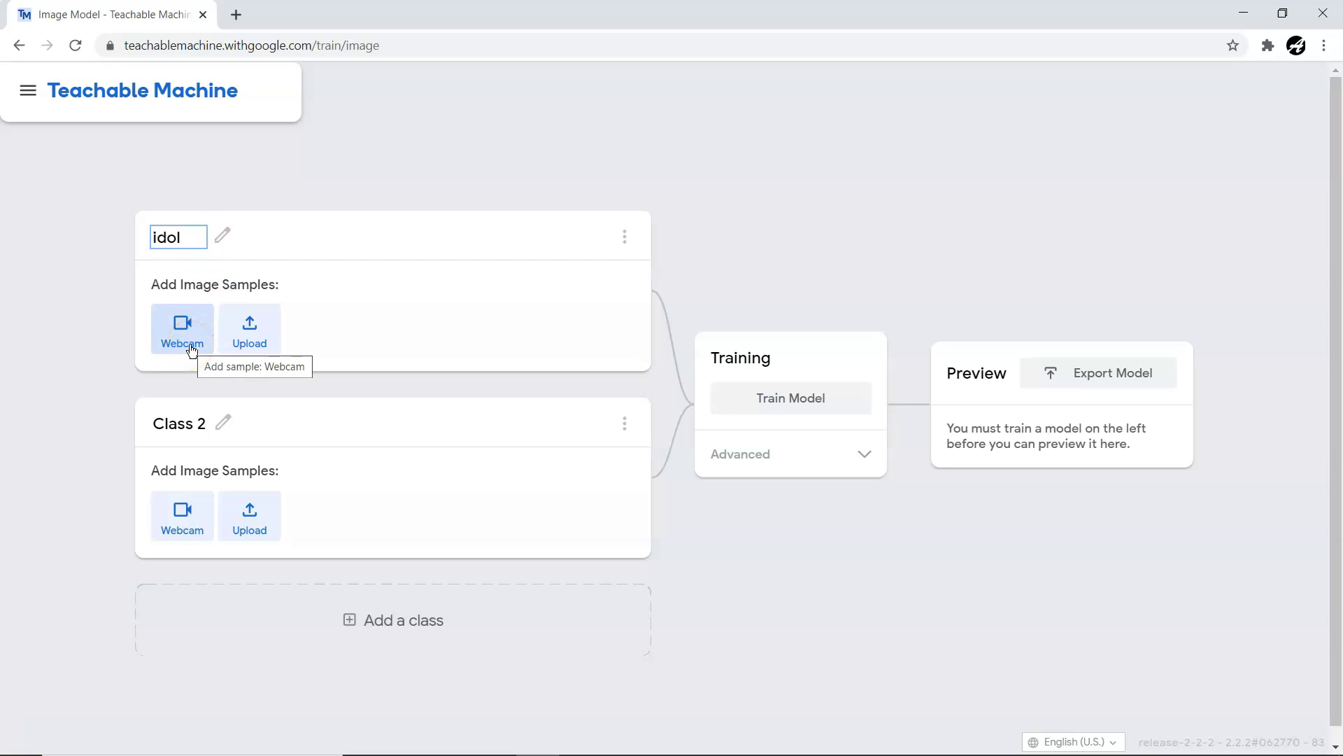
pyautogui.click(191, 346)
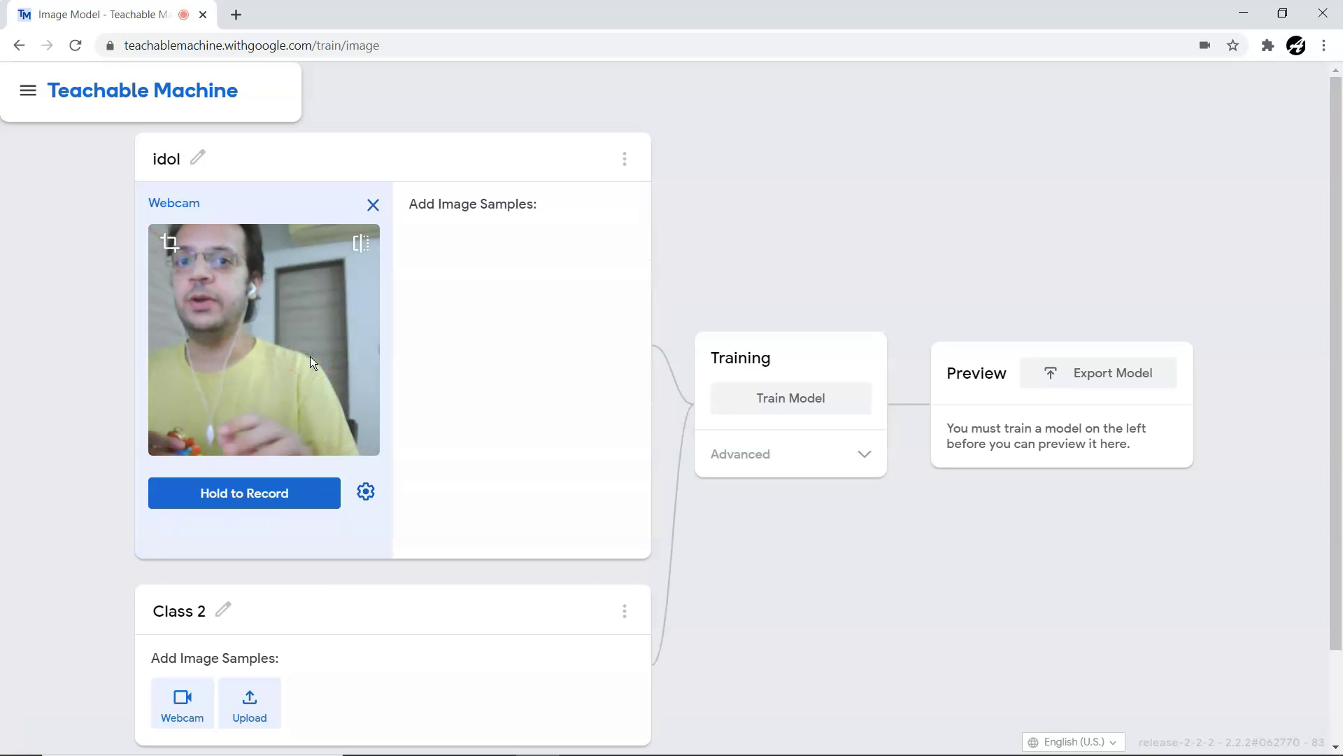
pyautogui.click(320, 353)
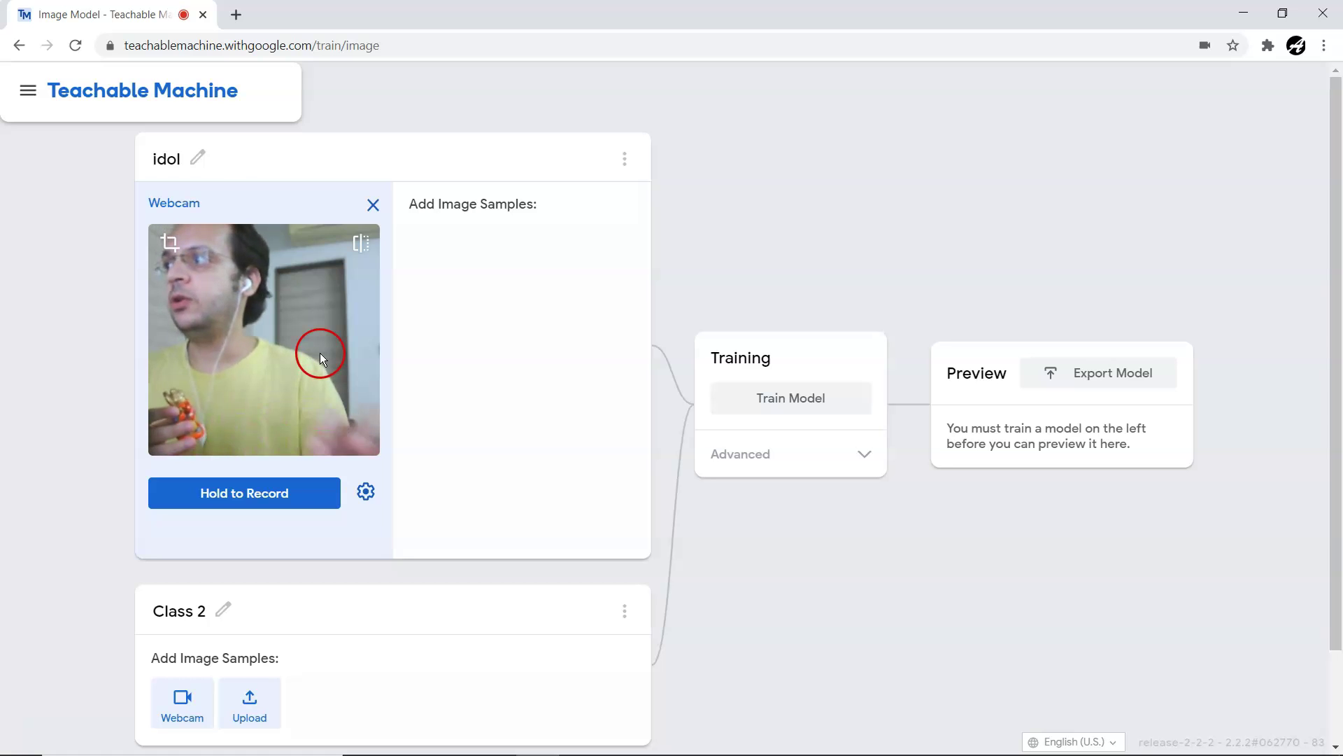
pyautogui.moveTo(320, 352); pyautogui.dragTo(246, 430)
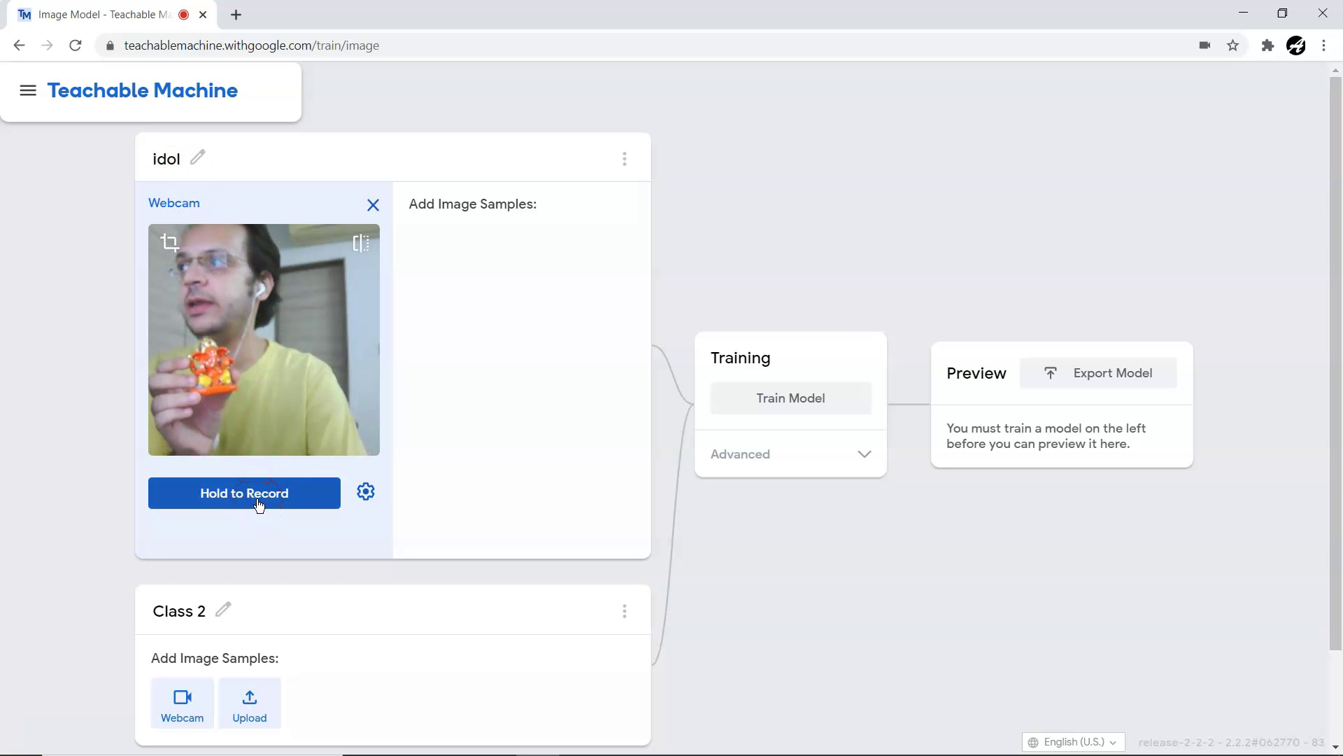
pyautogui.moveTo(259, 504); pyautogui.dragTo(267, 502)
pyautogui.click(448, 426)
pyautogui.moveTo(648, 261); pyautogui.dragTo(631, 498)
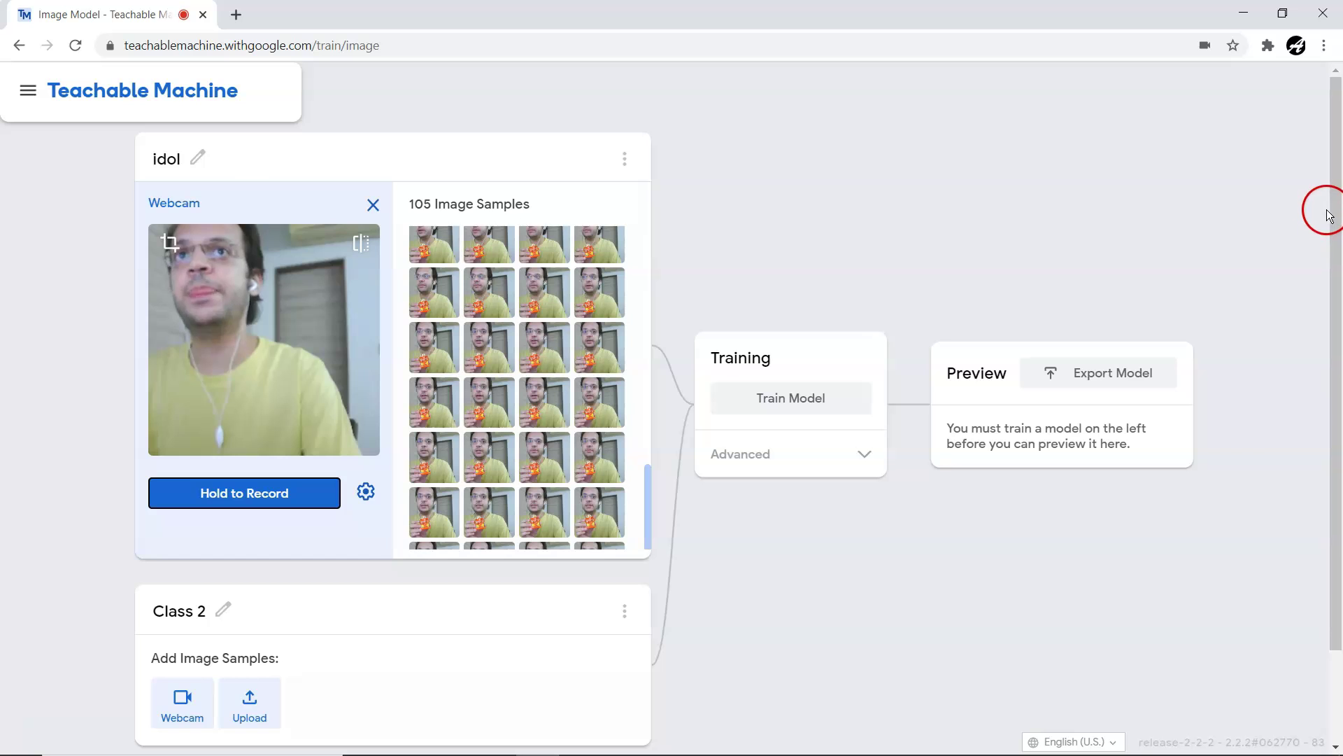
pyautogui.moveTo(1332, 212); pyautogui.dragTo(1305, 366)
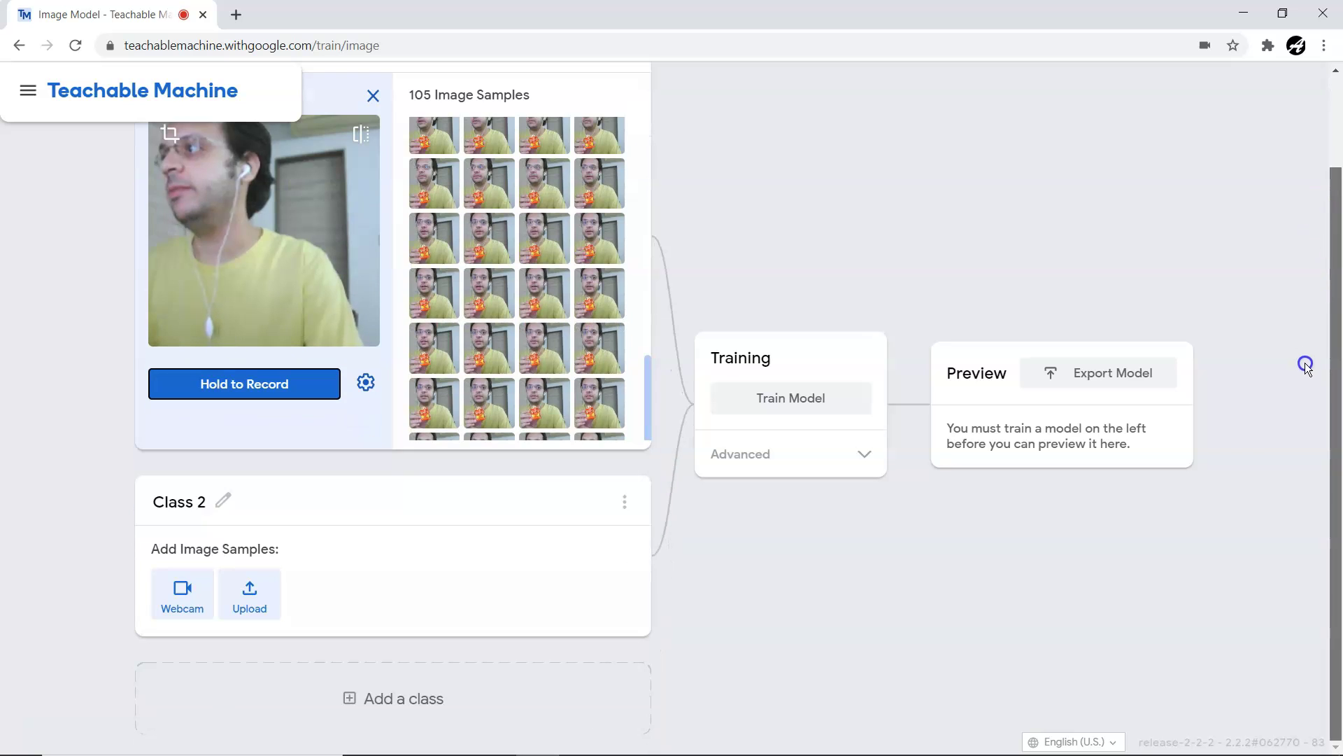
# Step: Rename Class 2 to 'passport', correcting the 'passpost' typo
pyautogui.click(228, 501)
pyautogui.write('pas')
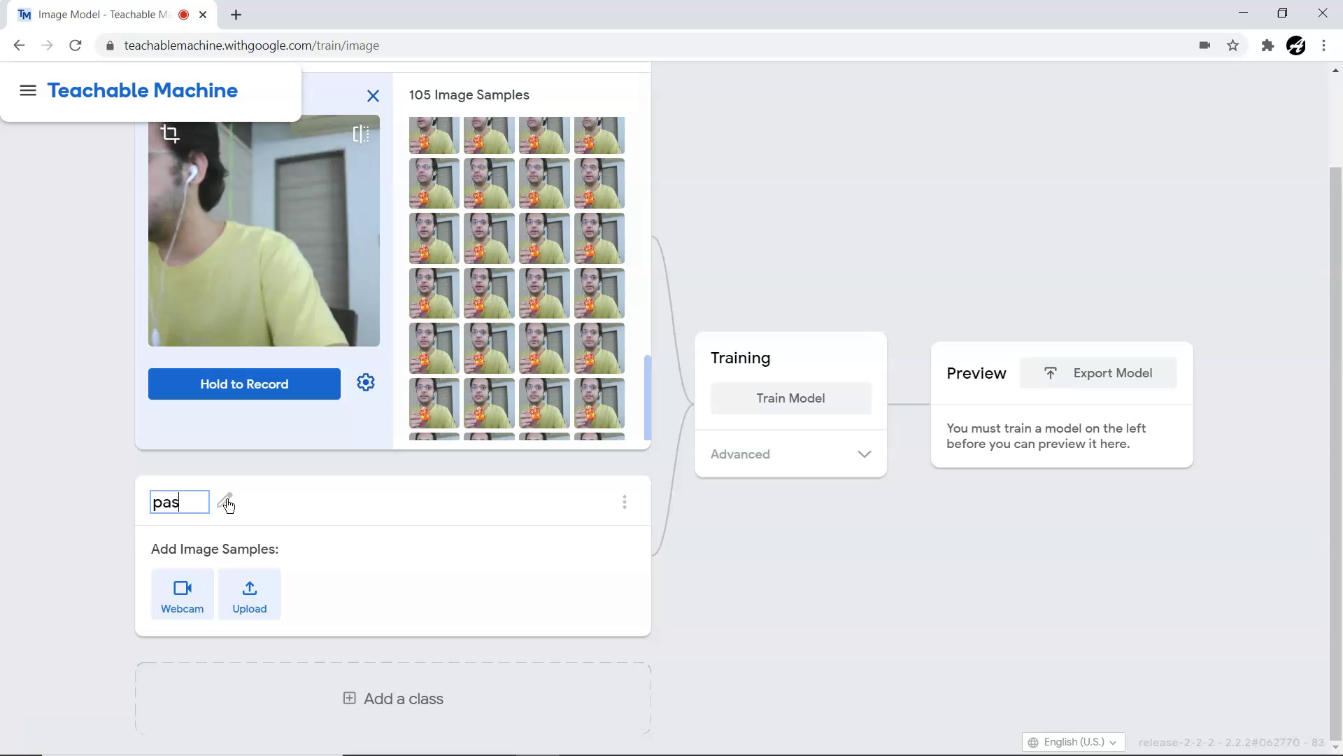
pyautogui.write('spost')
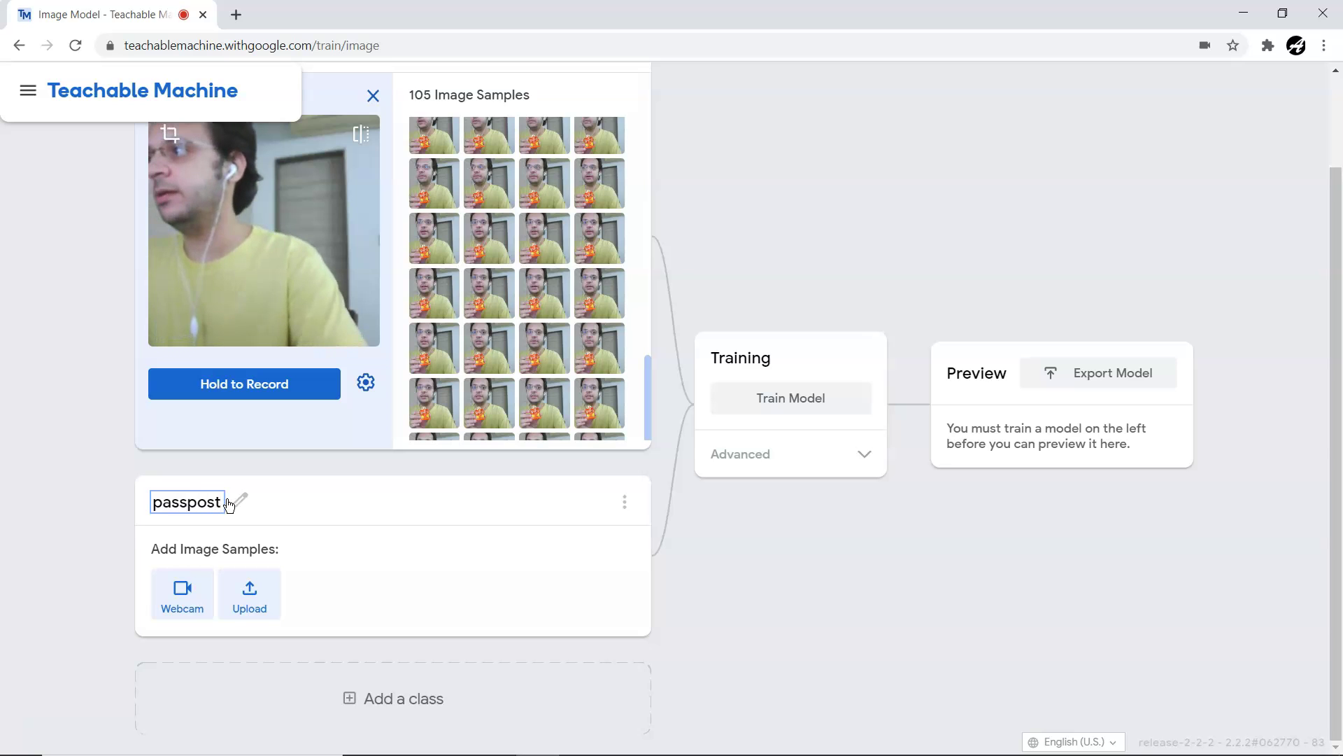
pyautogui.click(191, 503)
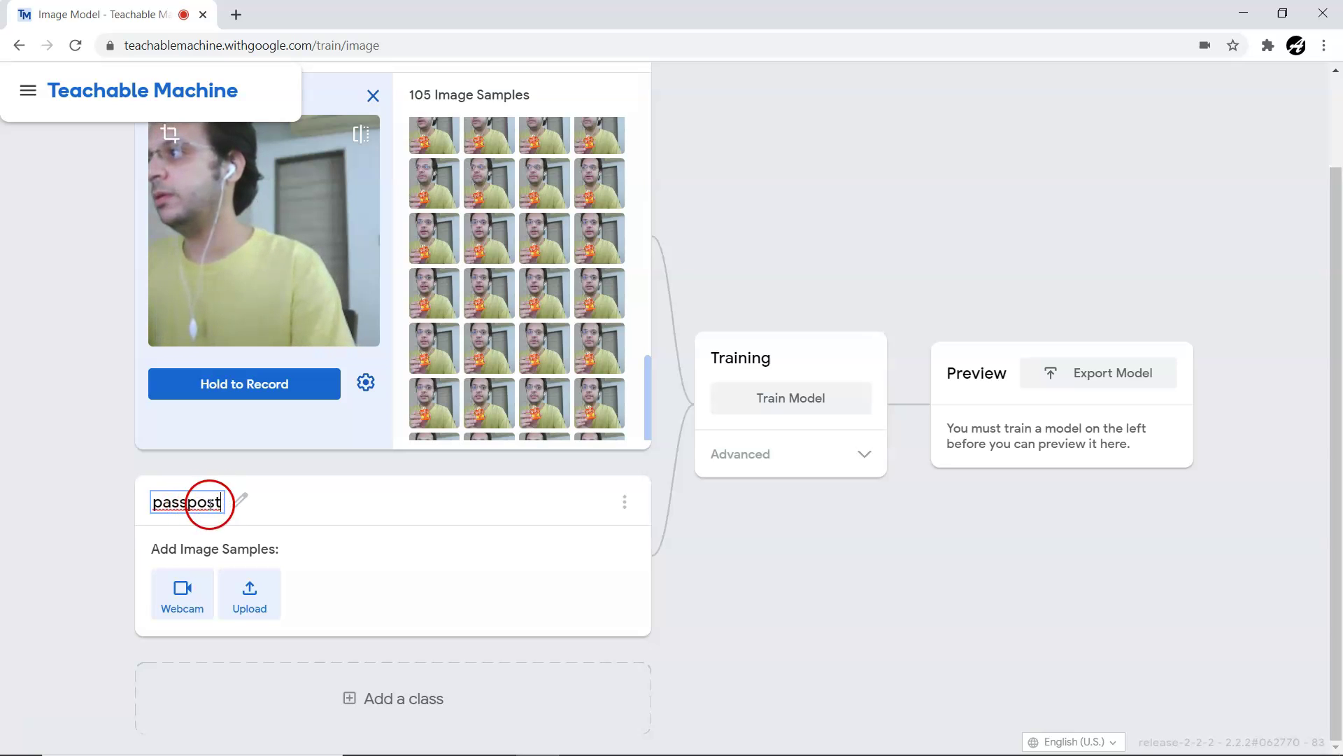
pyautogui.press('BackSpace')
pyautogui.write('r')
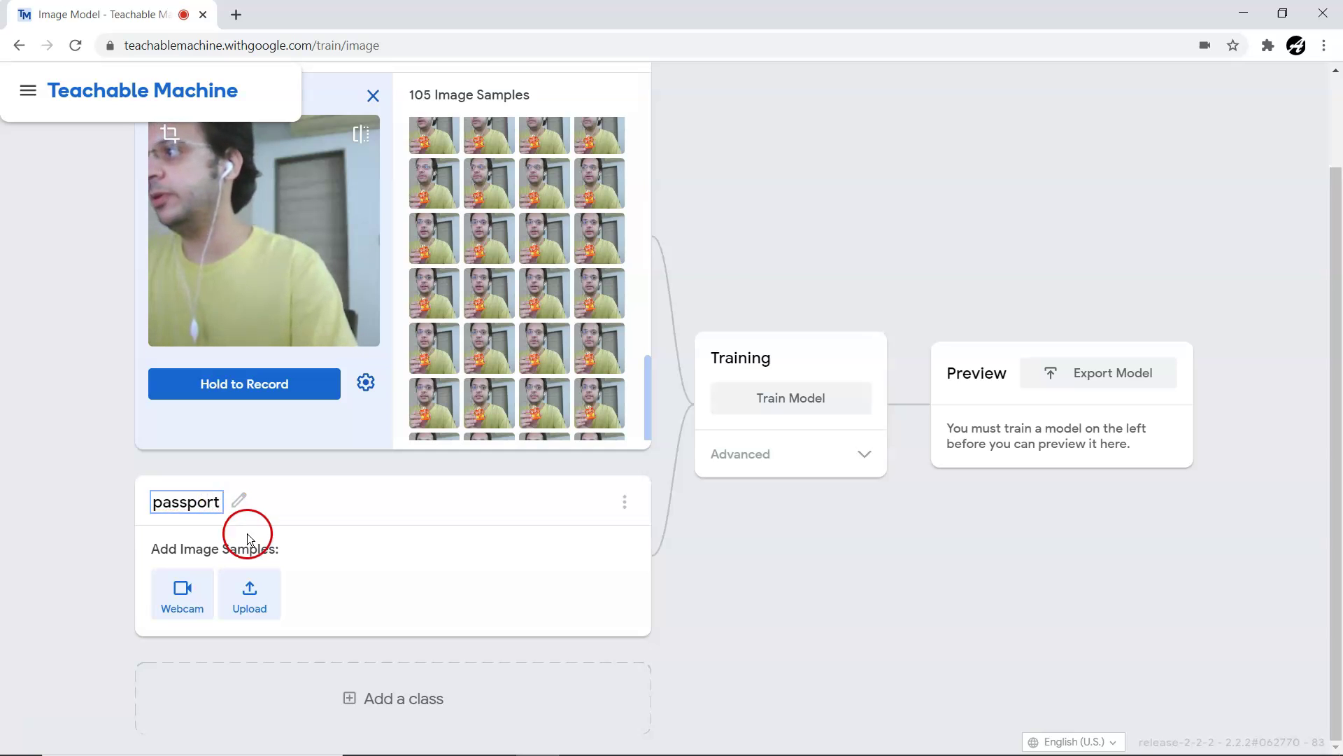
# Step: Record 84 webcam samples of the passport being held up
pyautogui.click(187, 604)
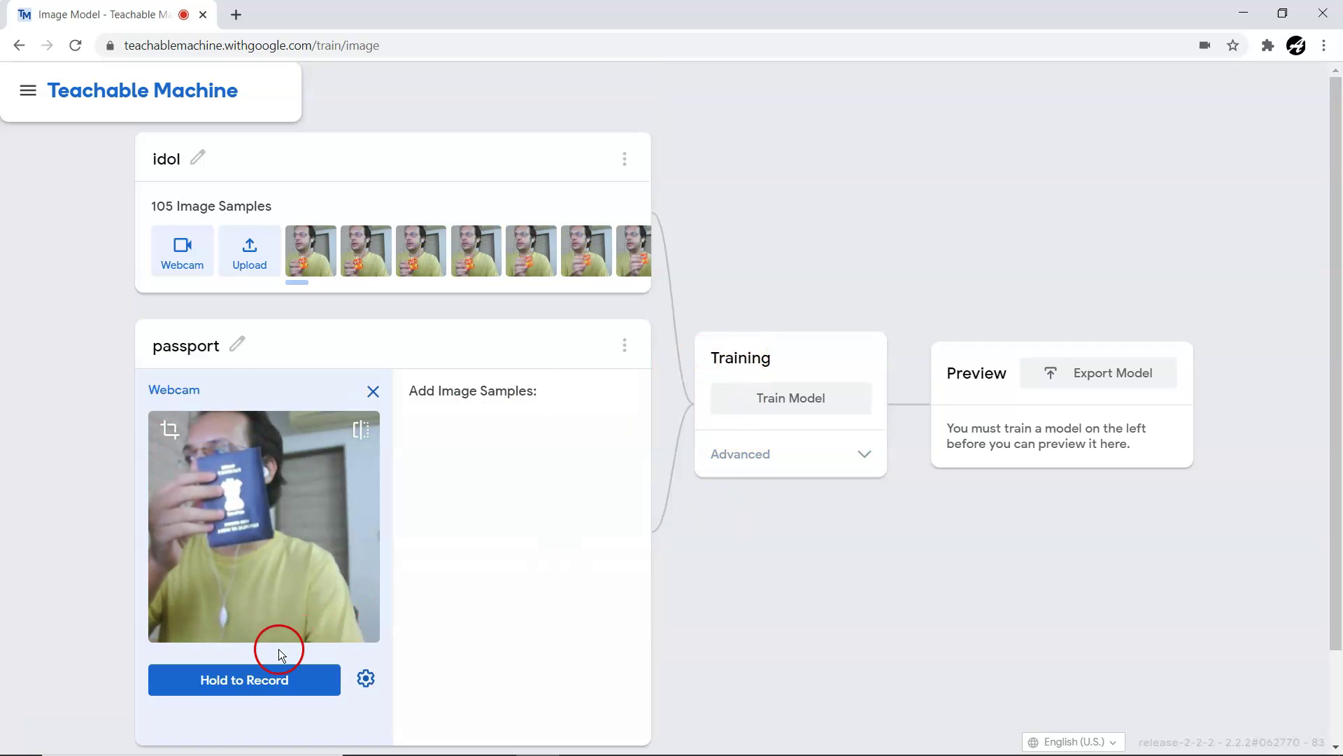
pyautogui.moveTo(256, 685); pyautogui.dragTo(256, 685)
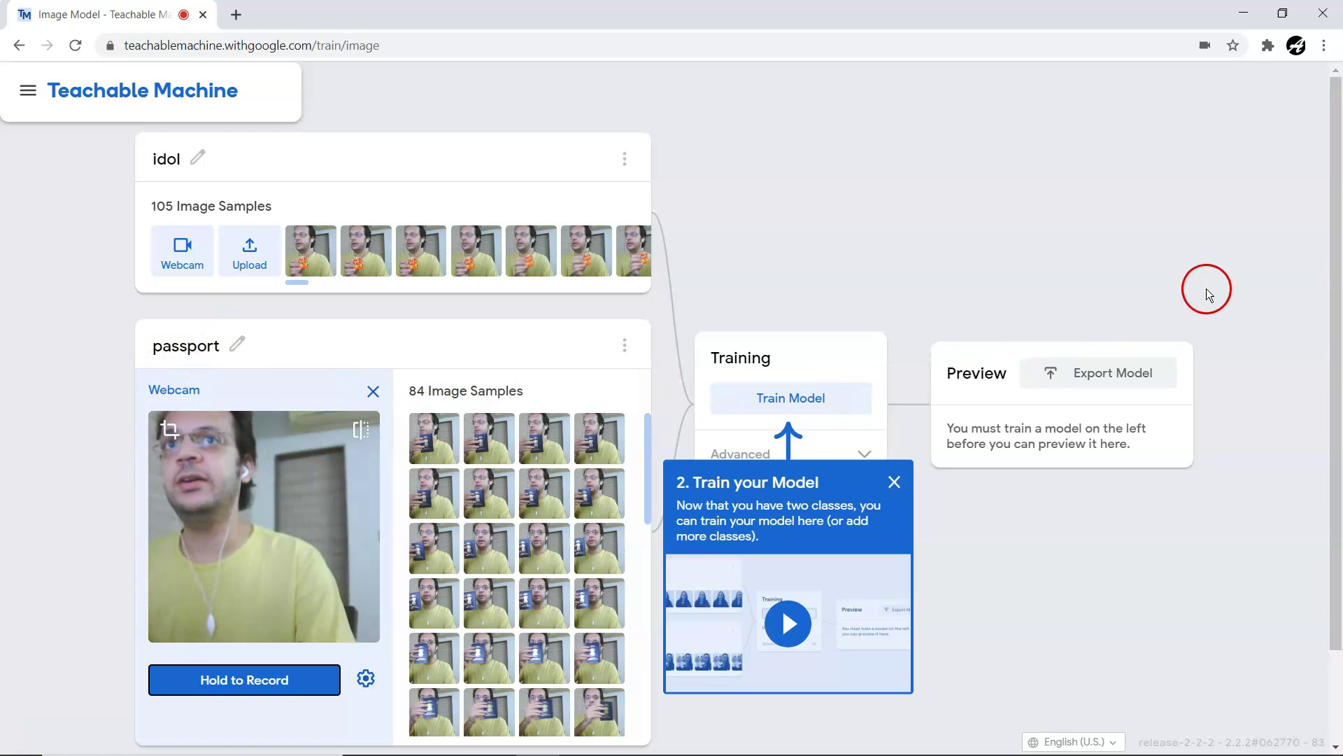
pyautogui.moveTo(1333, 255); pyautogui.dragTo(1333, 347)
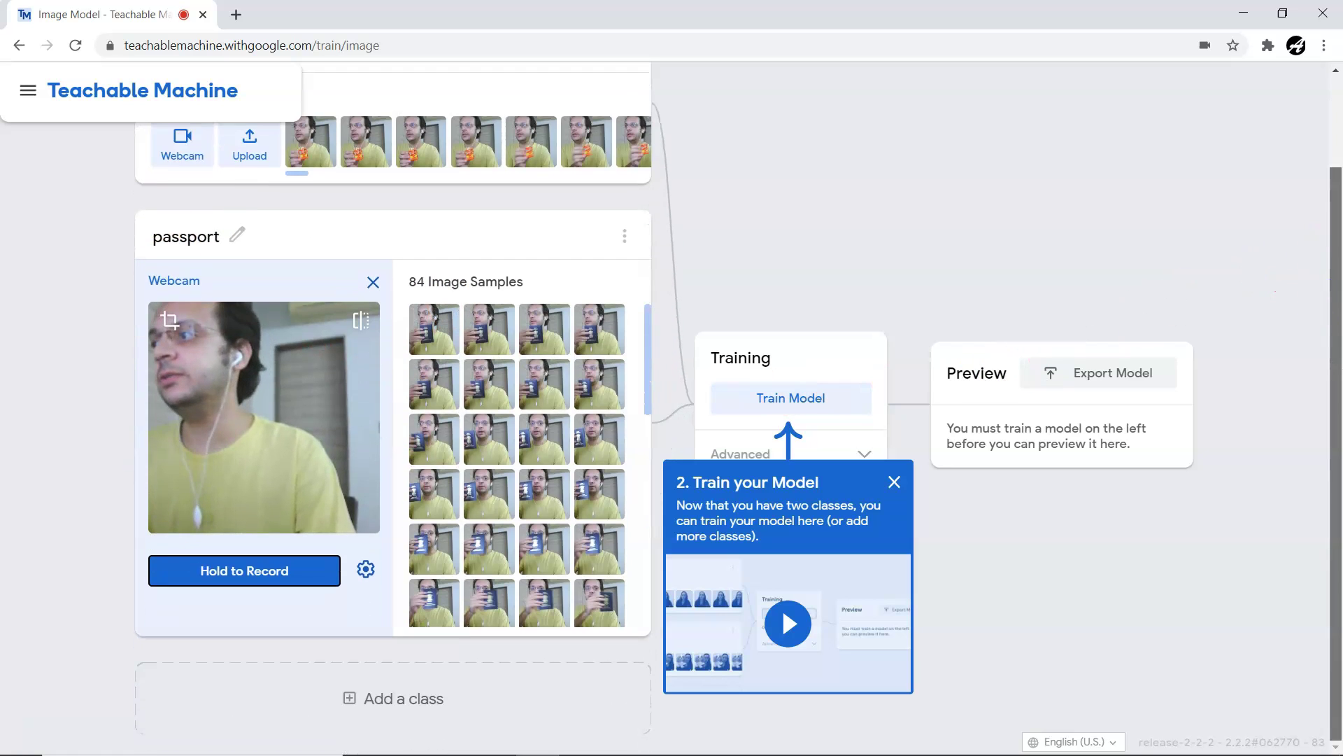
# Step: Add a third class and name it 'router'
pyautogui.click(380, 694)
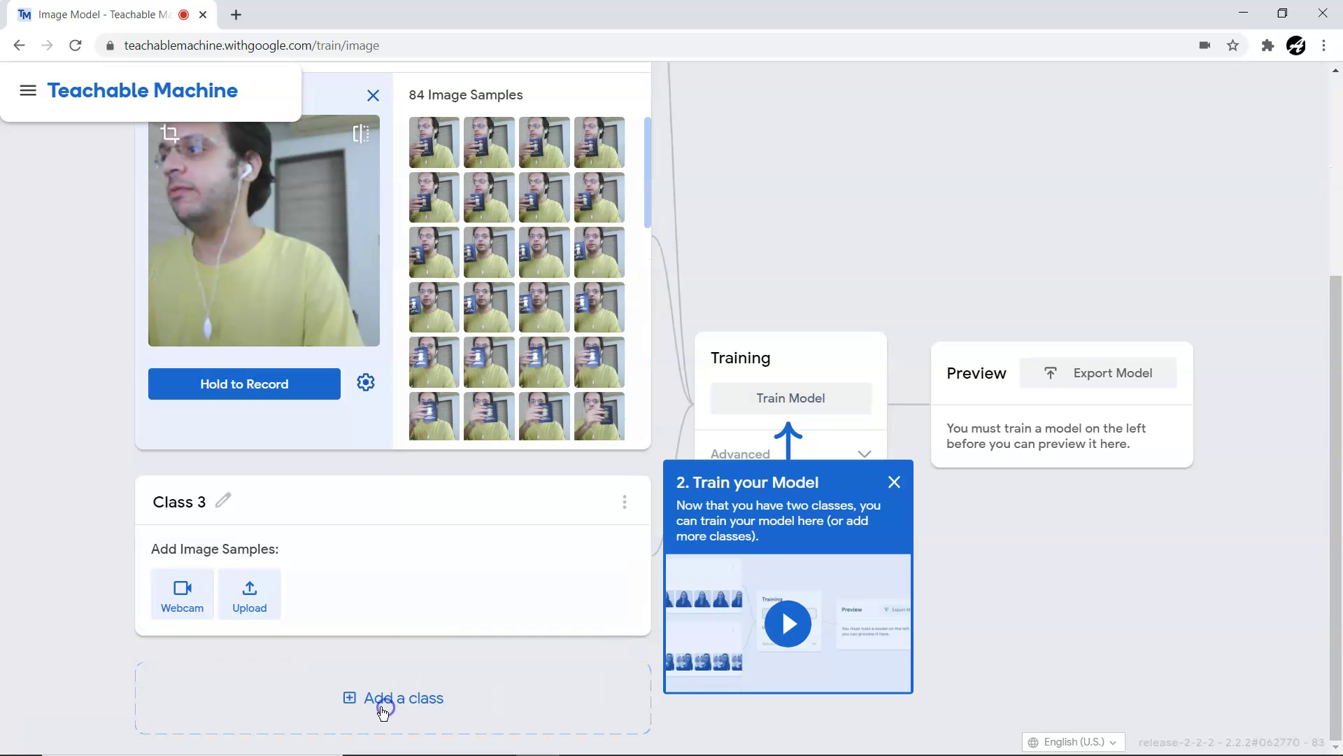
pyautogui.click(254, 604)
pyautogui.click(223, 500)
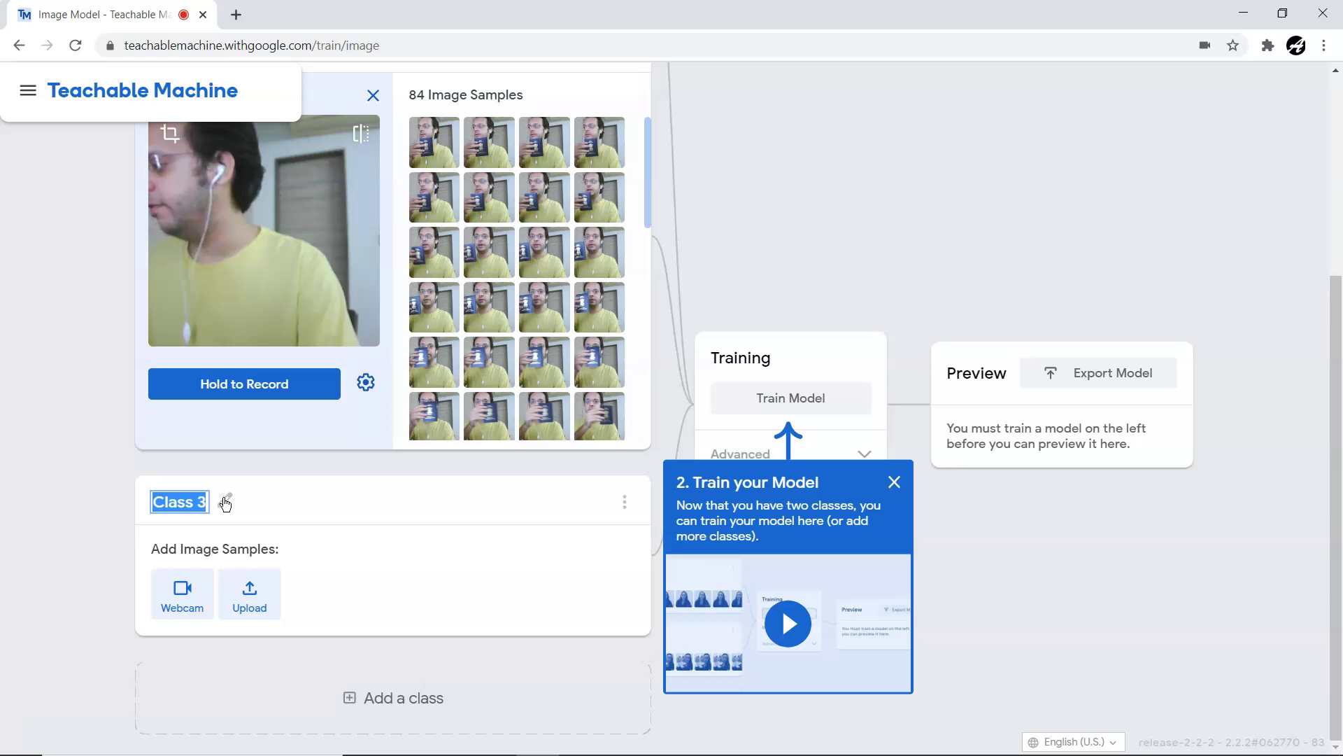
pyautogui.click(215, 519)
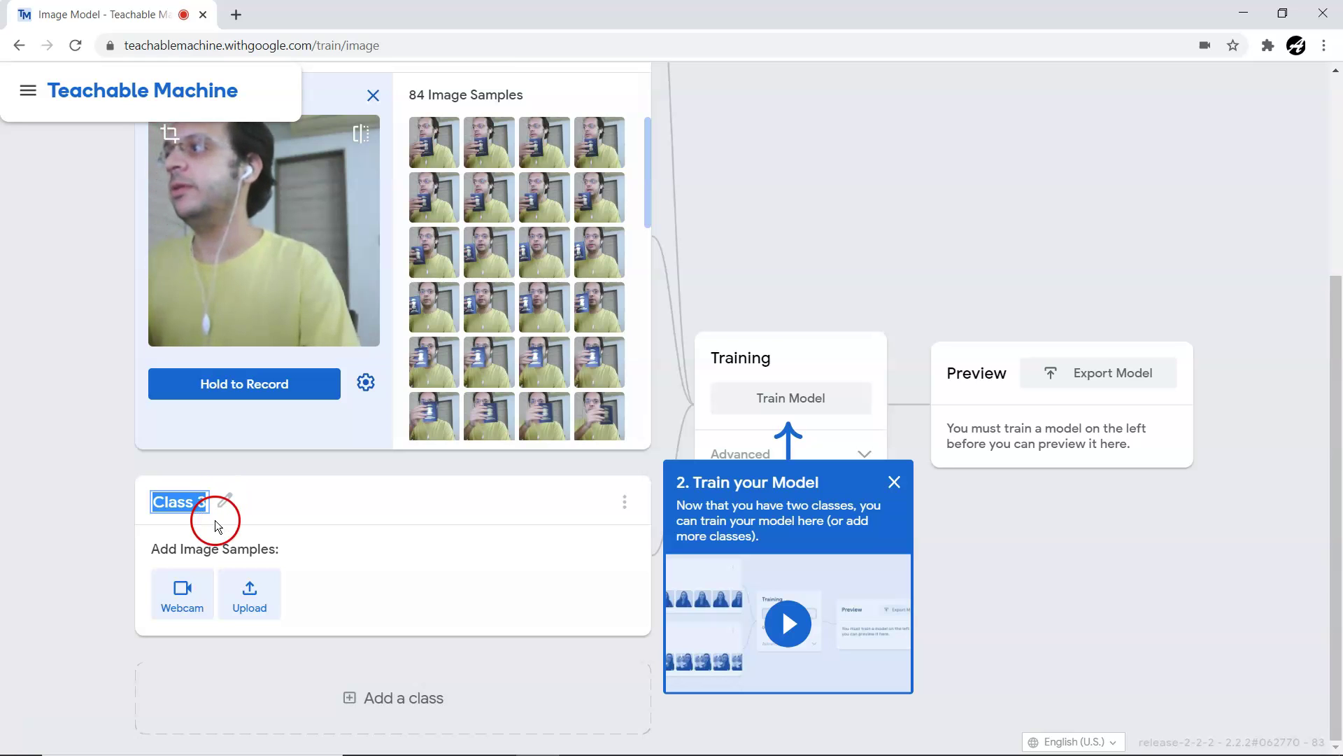
pyautogui.write('router')
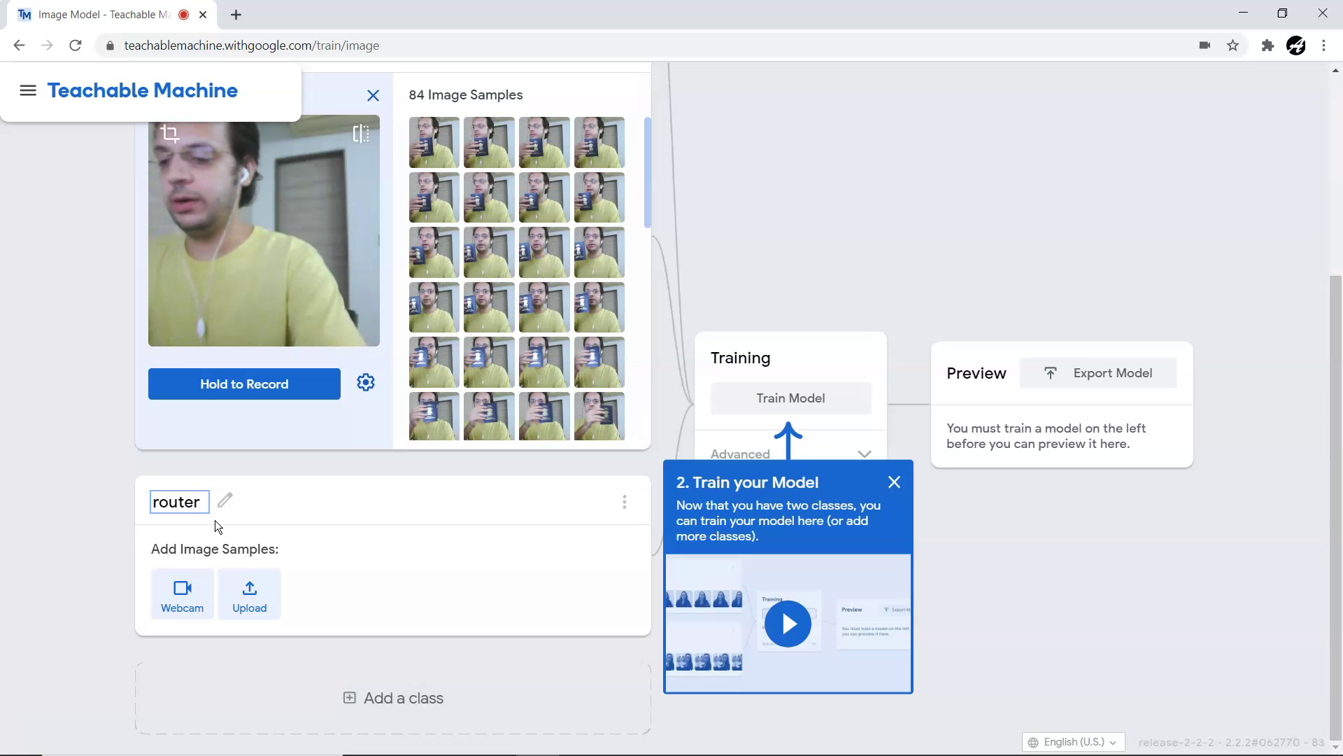
pyautogui.press('Return')
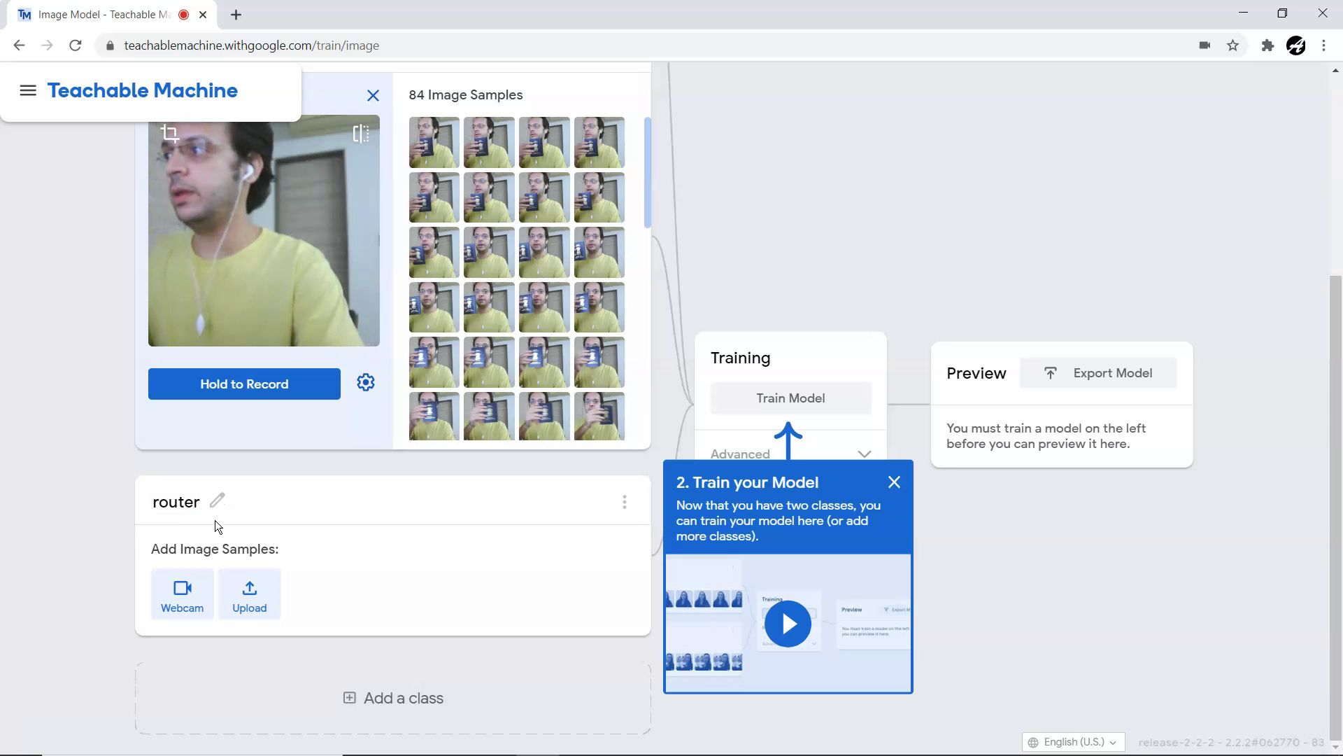
# Step: Record 62 webcam samples of the router and dismiss the training tip
pyautogui.click(174, 596)
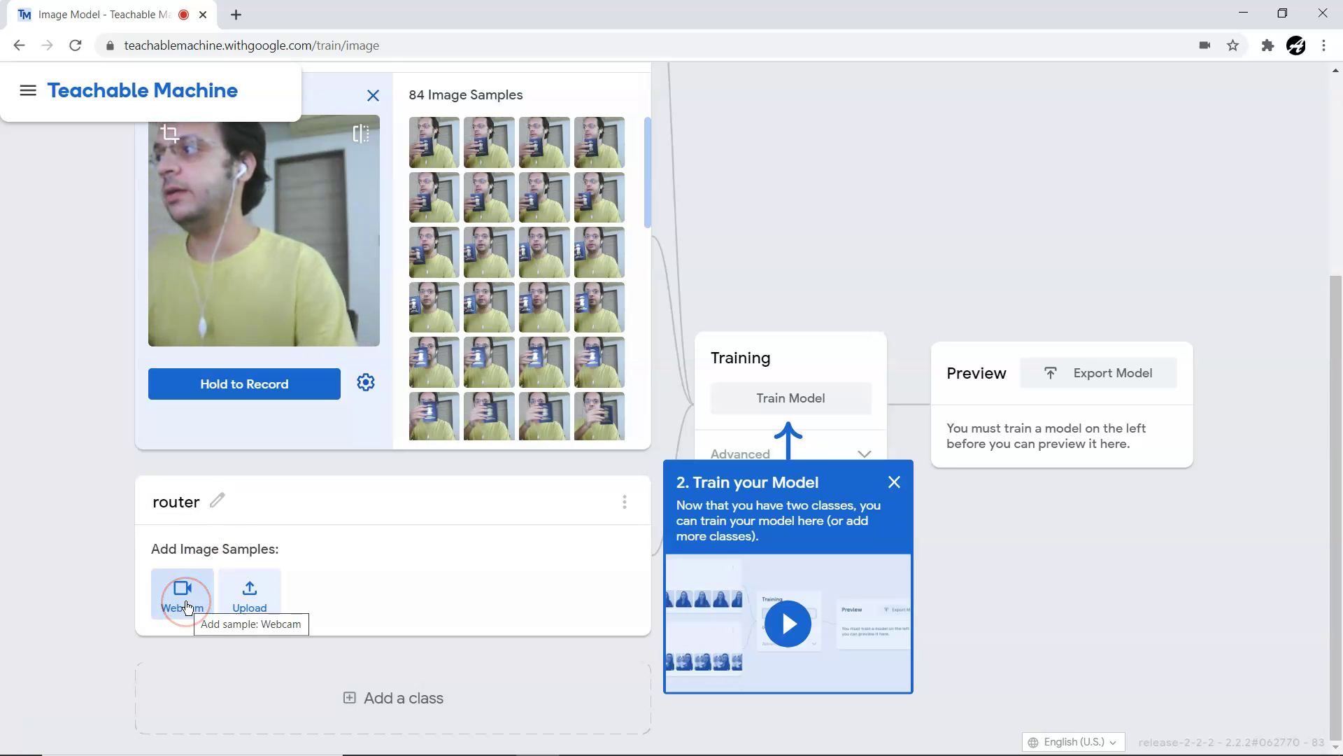
pyautogui.click(271, 471)
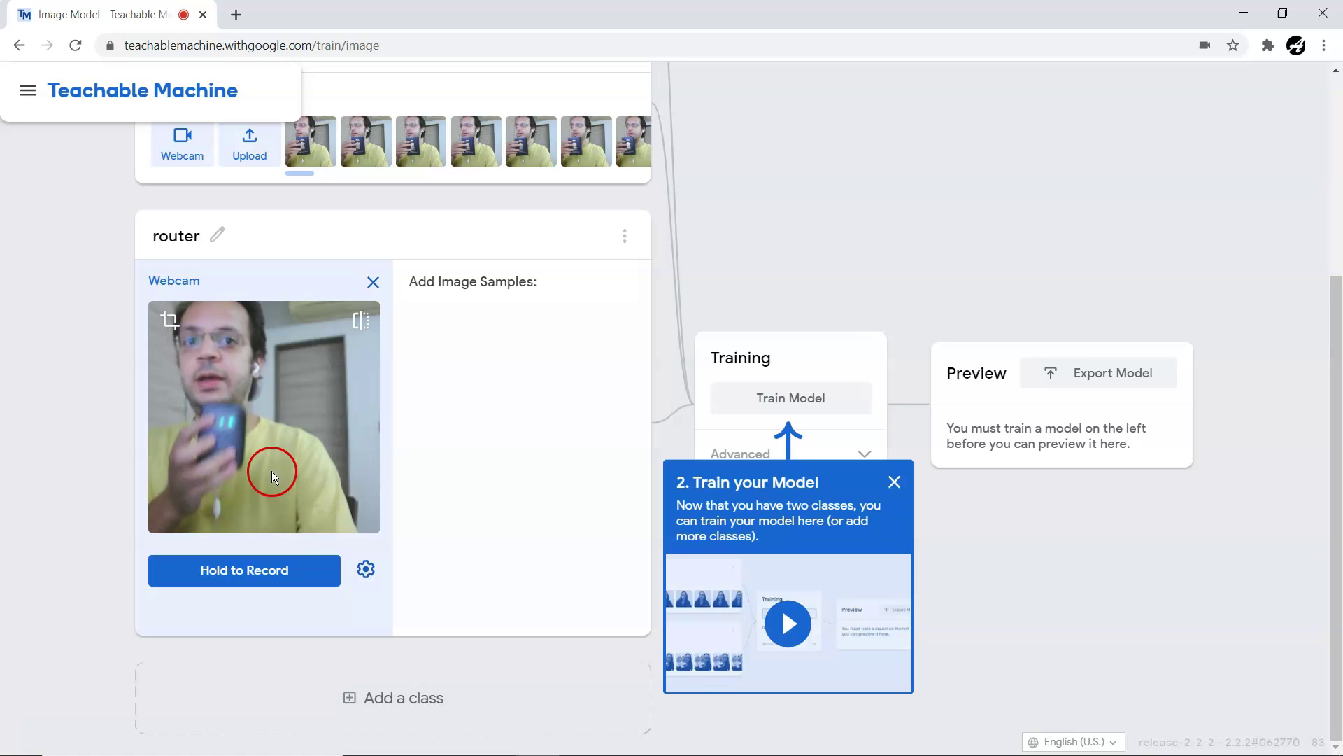
pyautogui.moveTo(265, 552); pyautogui.dragTo(256, 571)
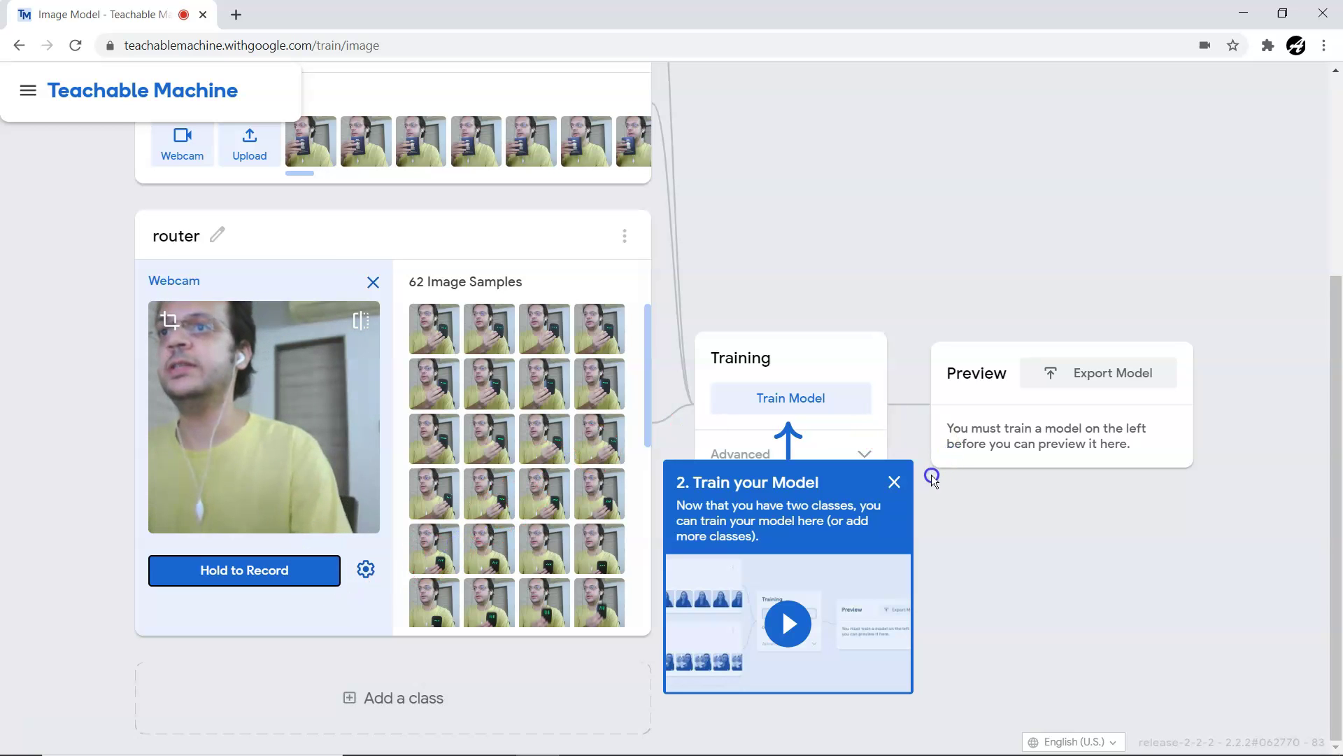
pyautogui.click(897, 485)
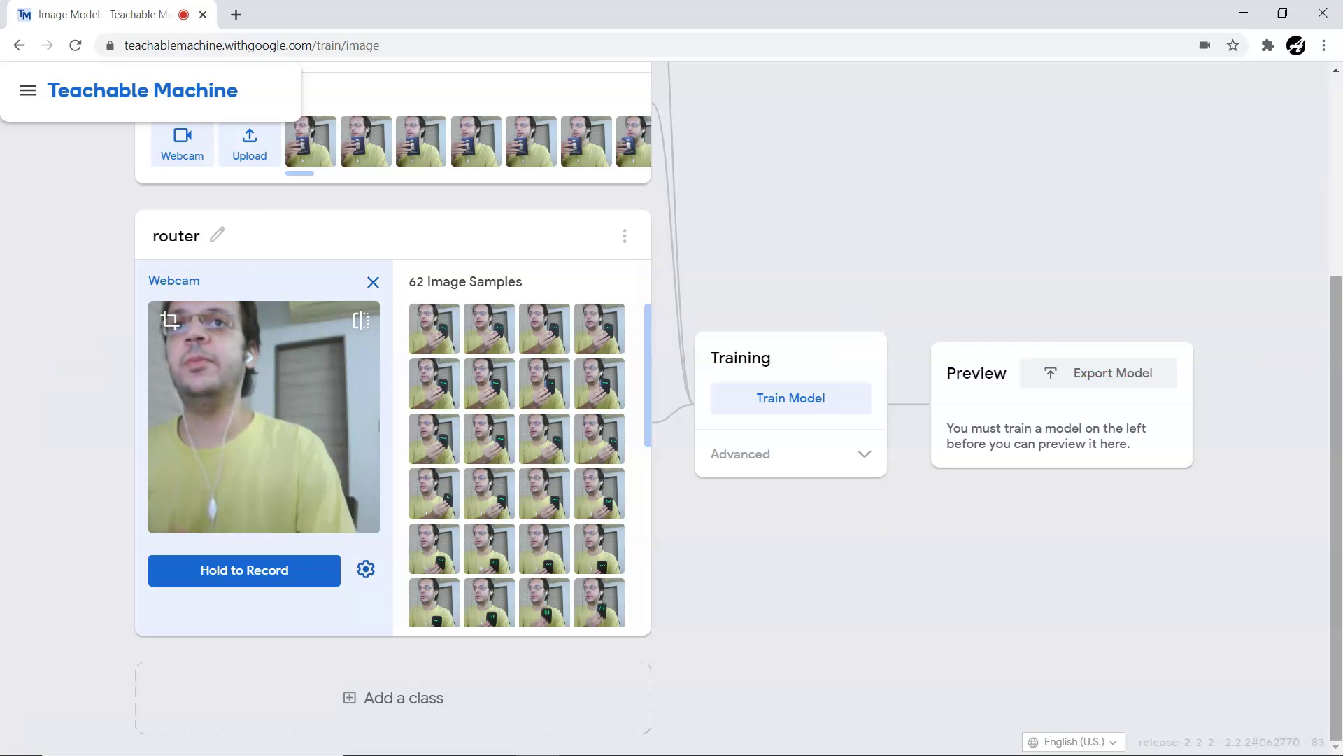
pyautogui.moveTo(1337, 419)
pyautogui.mouseDown()
pyautogui.moveTo(1337, 264)
pyautogui.moveTo(1334, 393)
pyautogui.mouseUp()
# Step: Close the router webcam panel and review the 105, 84 and 62 sample counts
pyautogui.click(392, 345)
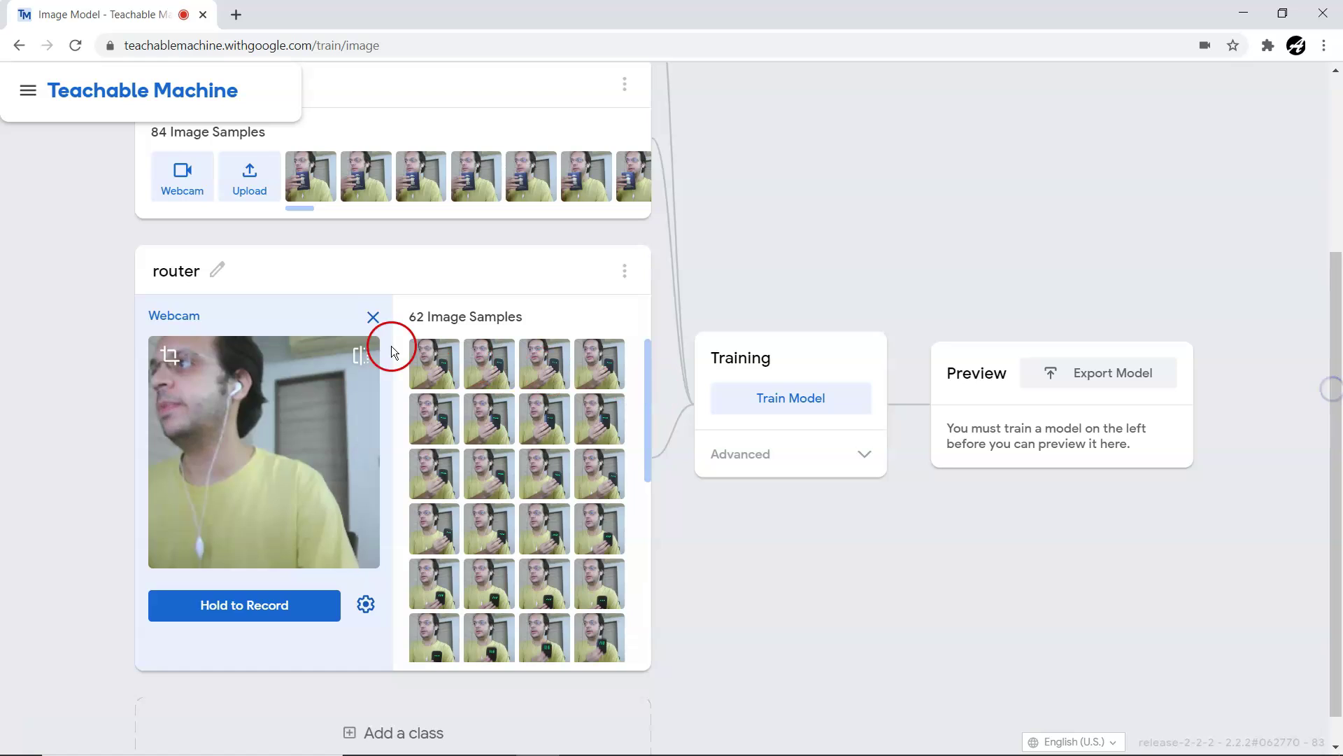
pyautogui.click(372, 318)
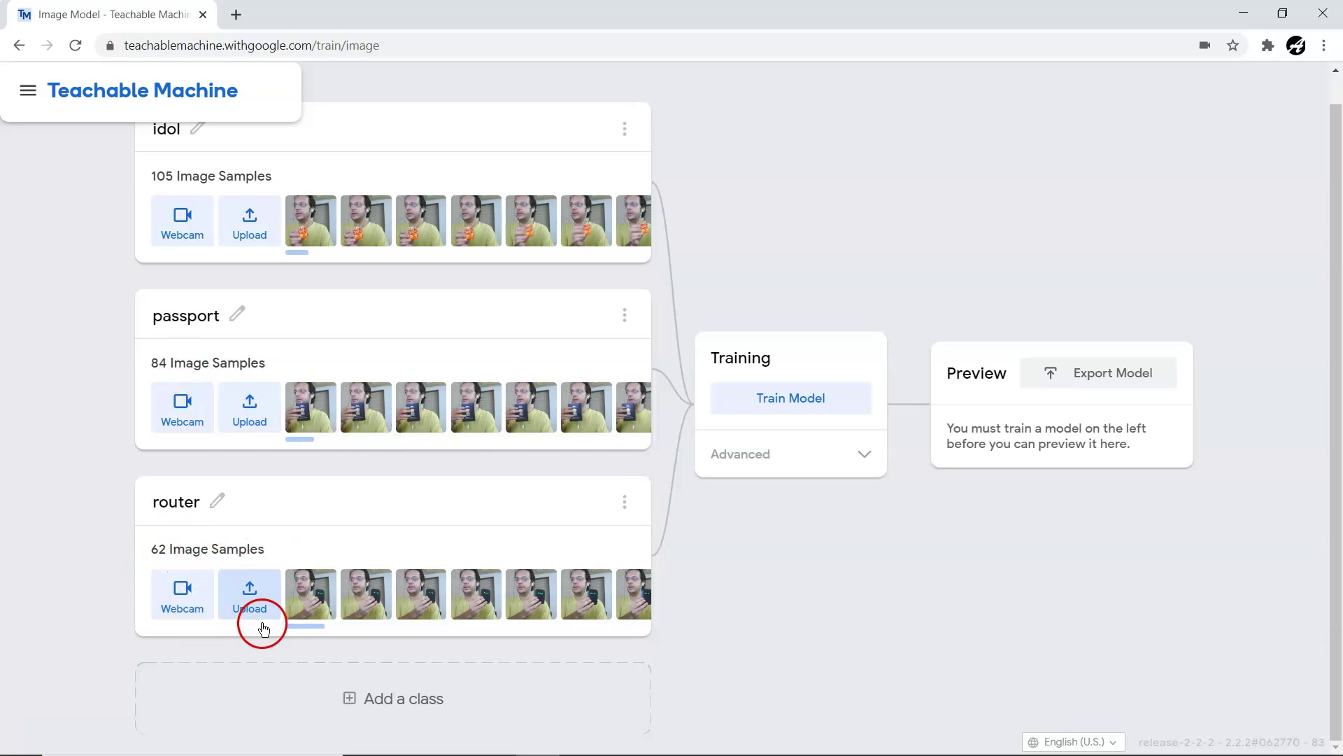
pyautogui.moveTo(373, 606)
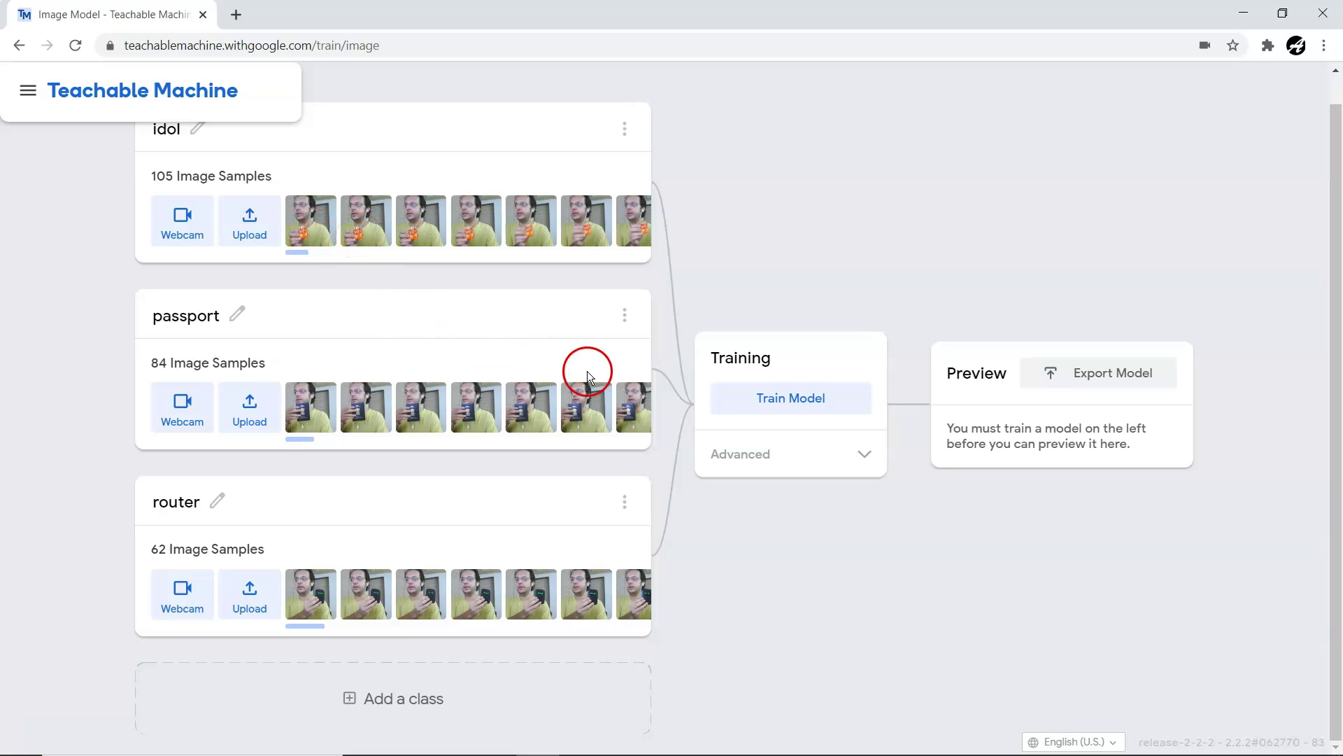
# Step: Train the model with 50 epochs, batch size 16 and learning rate 0.001
pyautogui.click(755, 464)
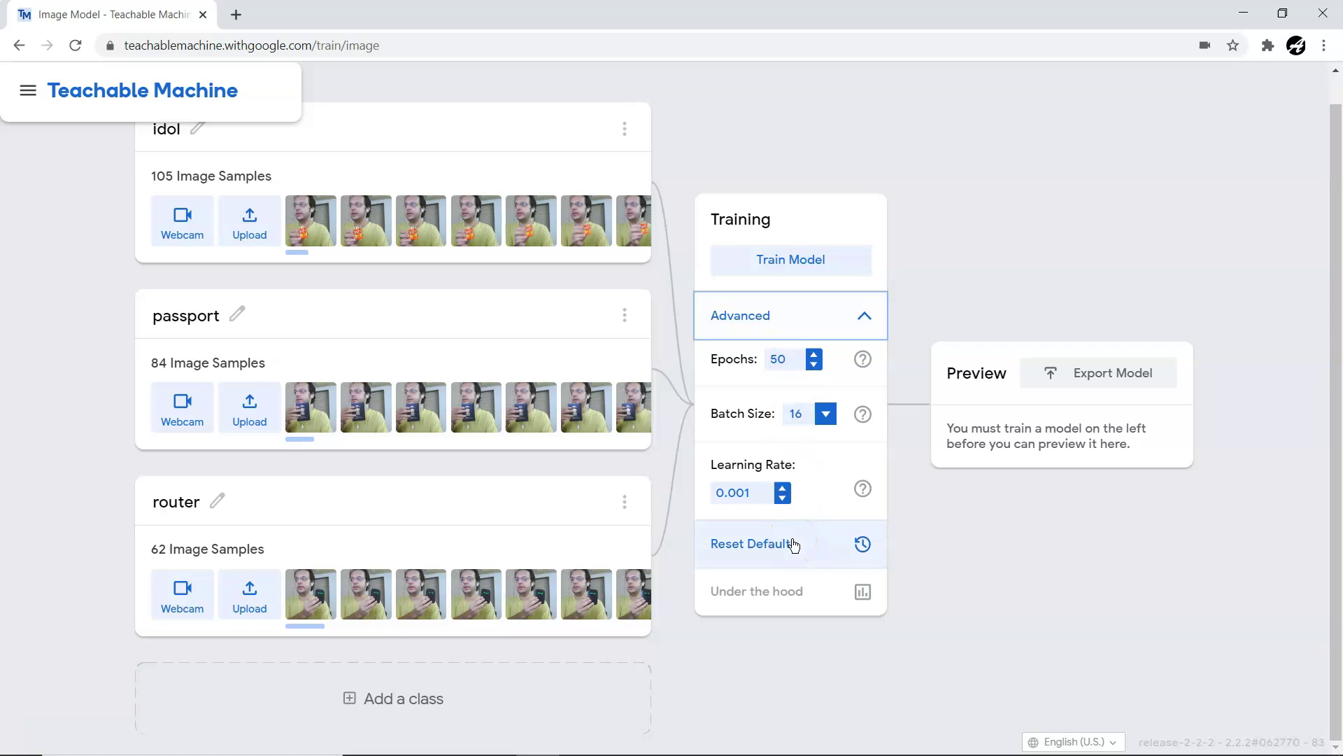
pyautogui.click(803, 270)
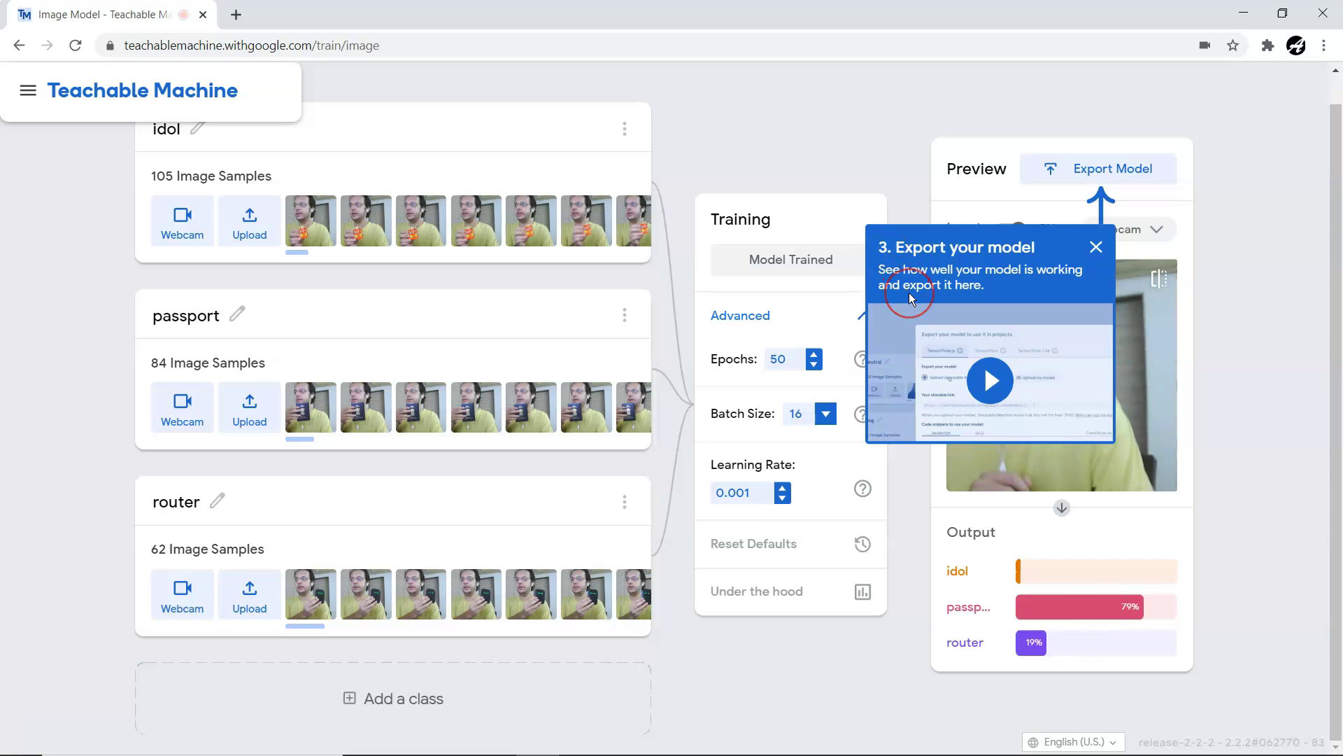
# Step: Dismiss the export tip and test the live preview with the idol (100%) and passport (95%)
pyautogui.click(883, 255)
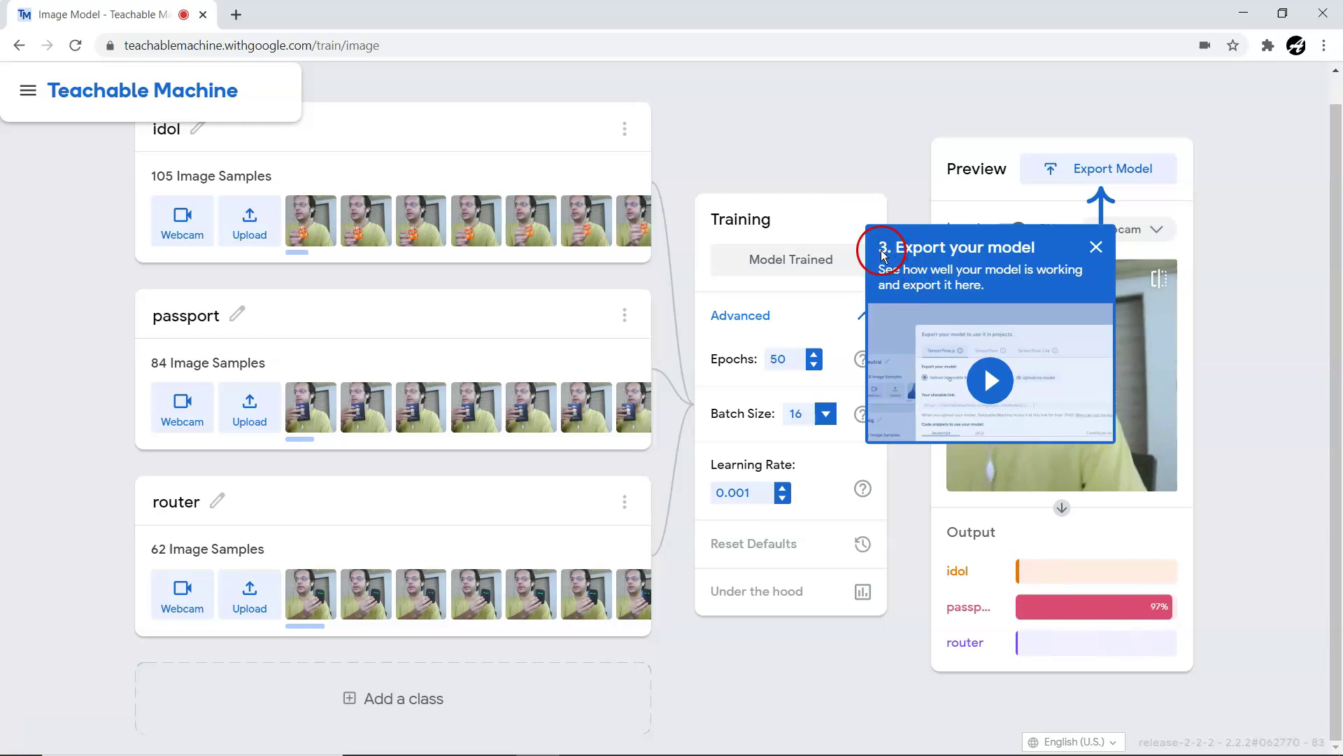
pyautogui.click(1098, 247)
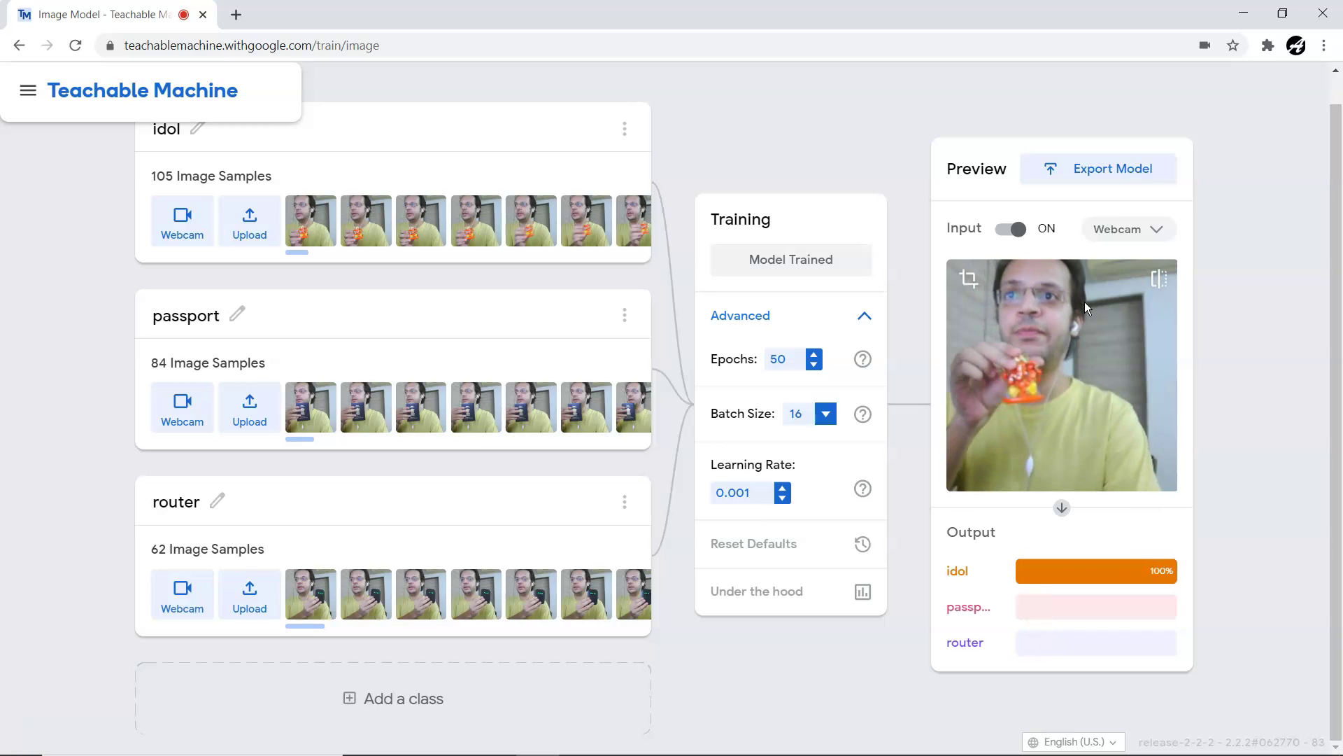
pyautogui.click(1086, 317)
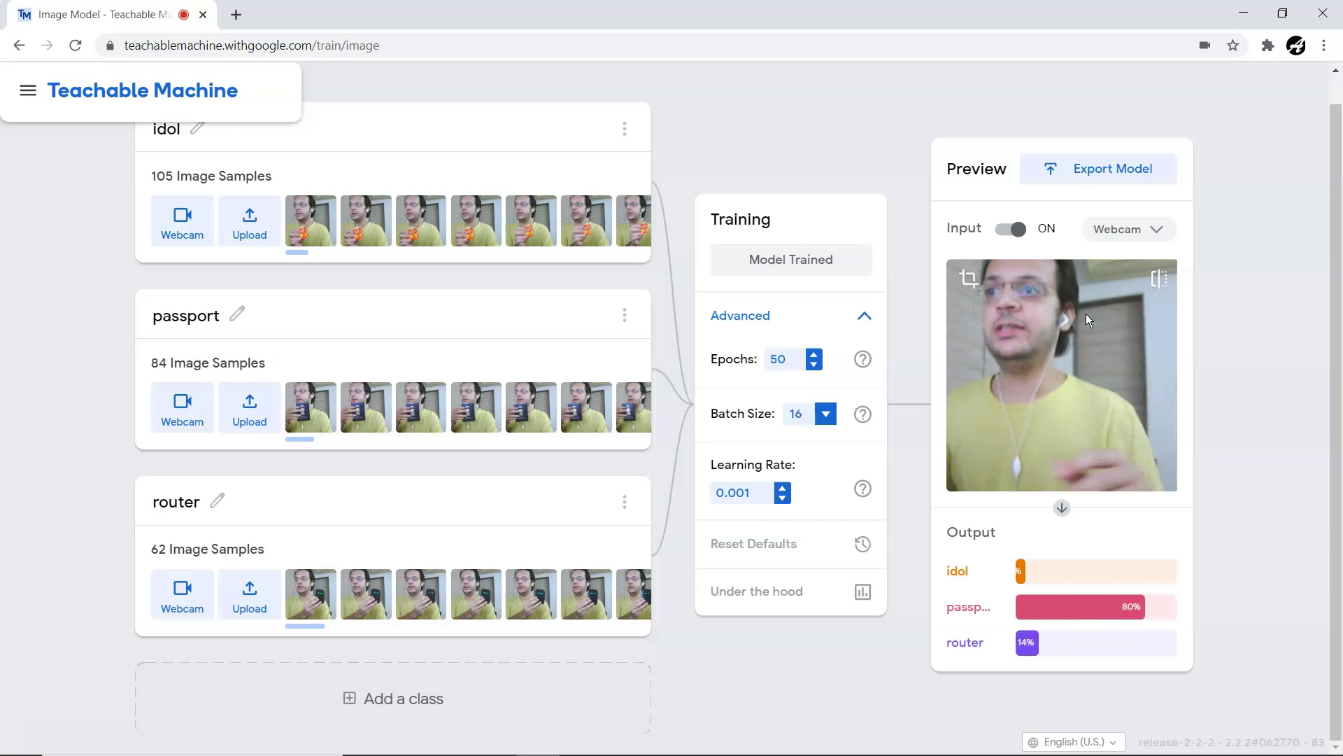
pyautogui.click(615, 290)
pyautogui.click(217, 288)
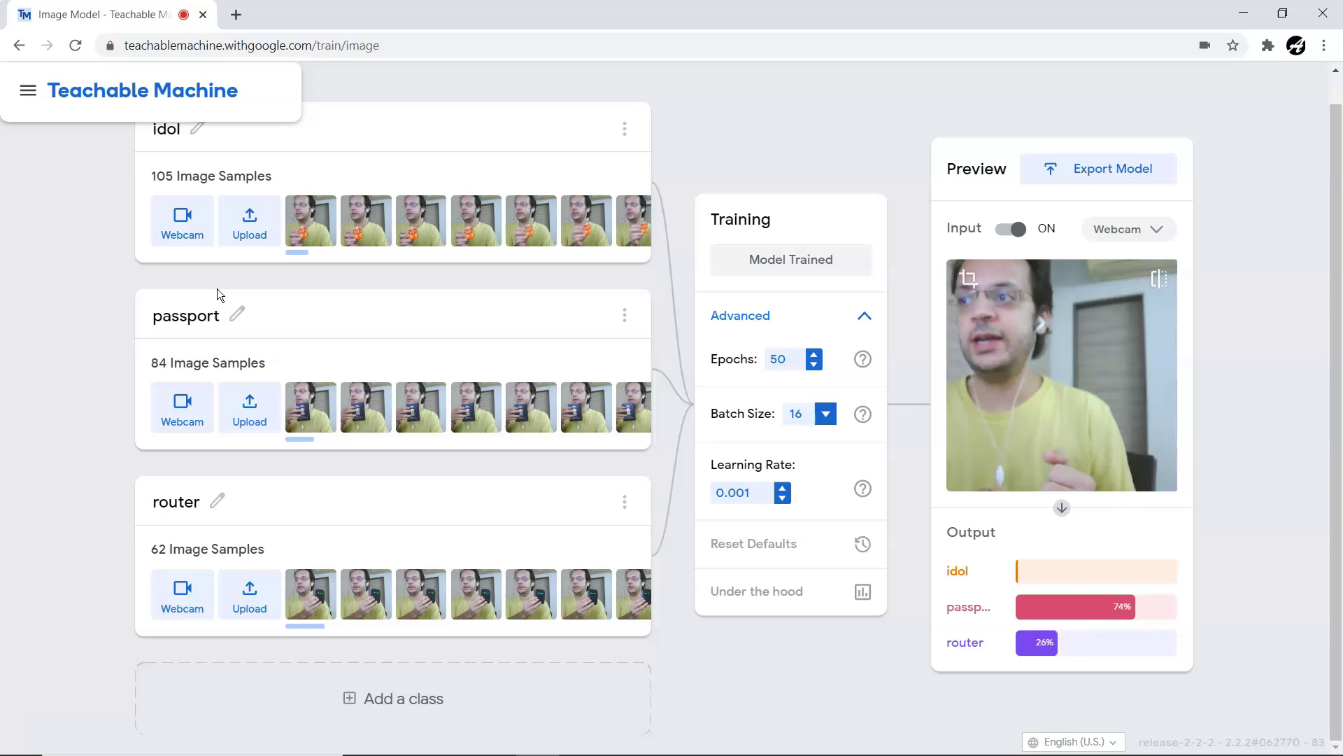
pyautogui.click(14, 228)
pyautogui.click(155, 165)
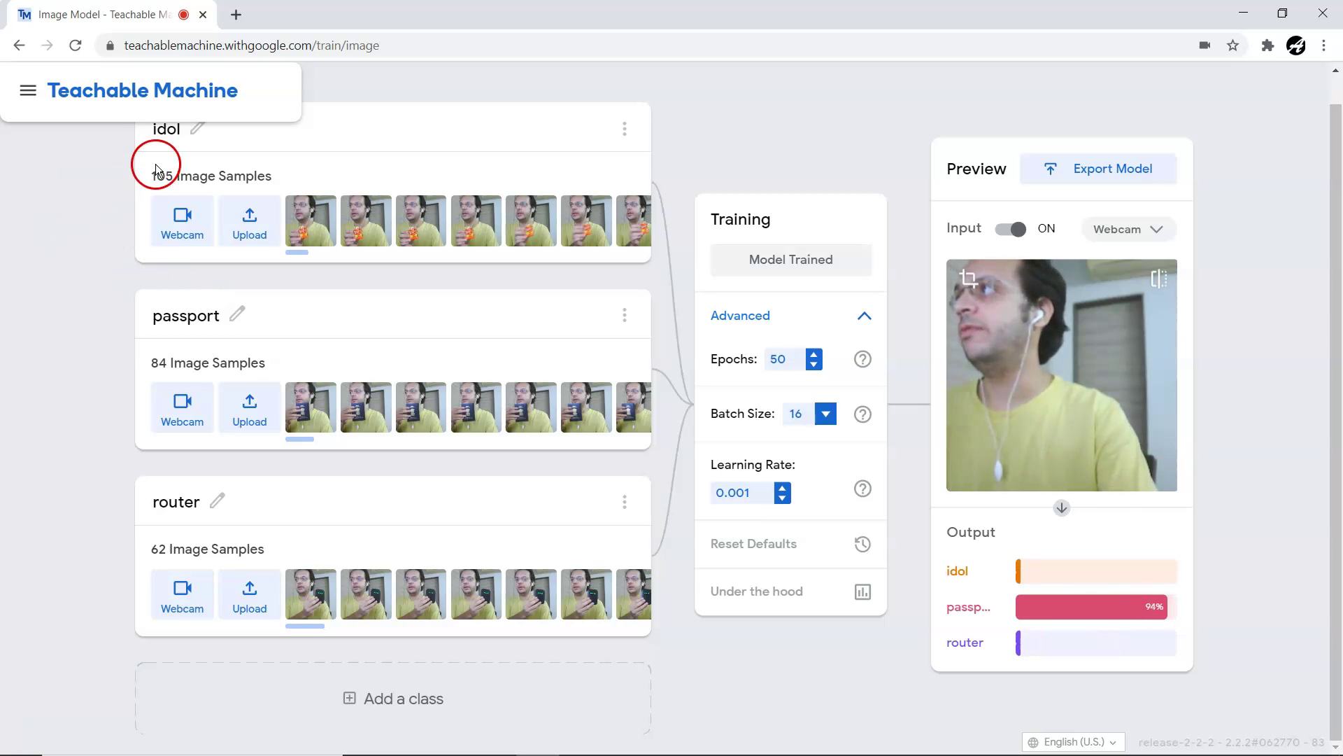
# Step: Open the export options and review the Tensorflow.js tab, including its p5.js code snippet
pyautogui.click(1094, 183)
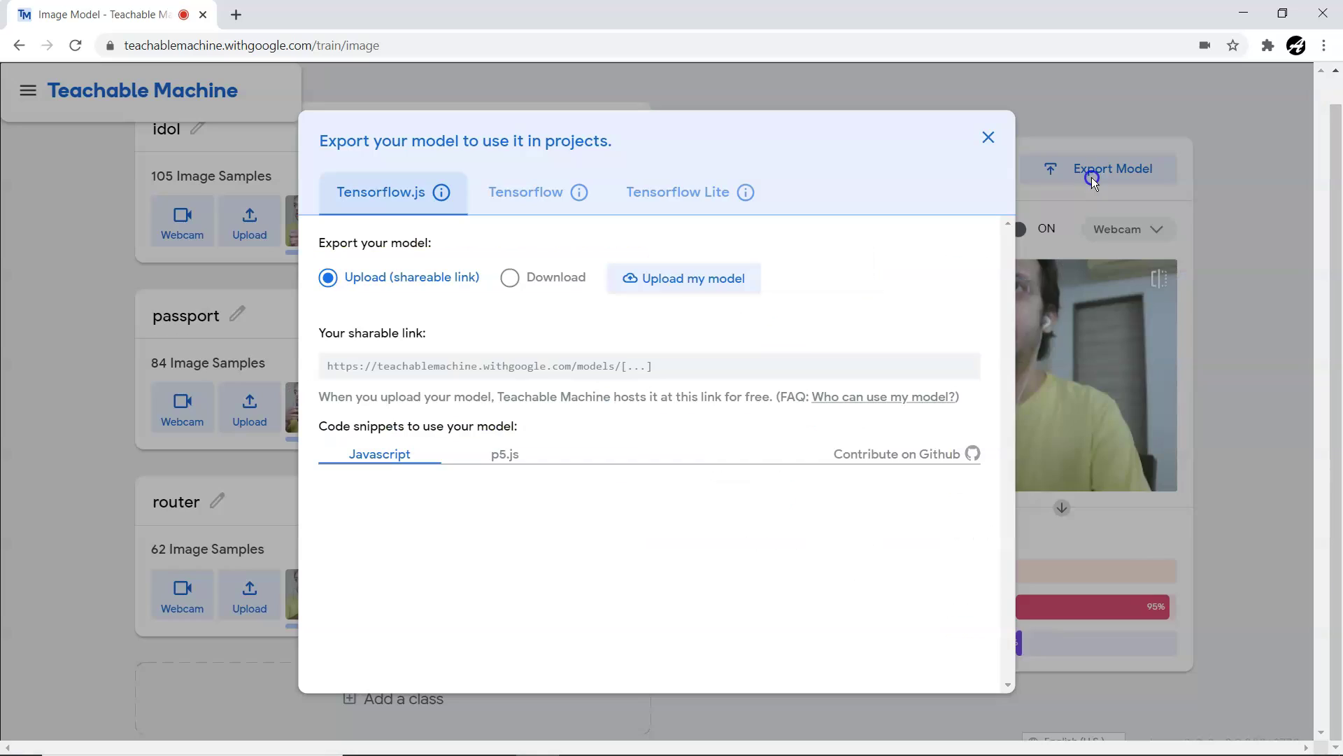
pyautogui.click(454, 280)
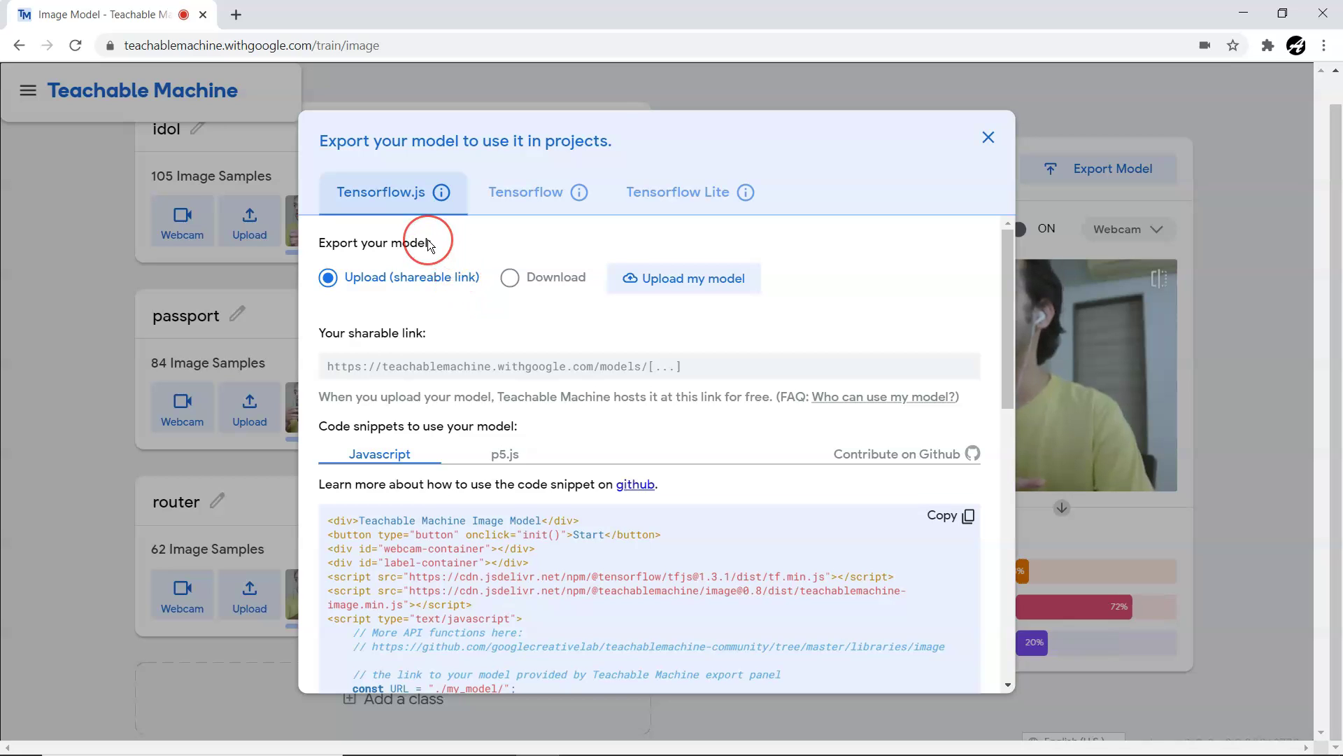
pyautogui.click(515, 197)
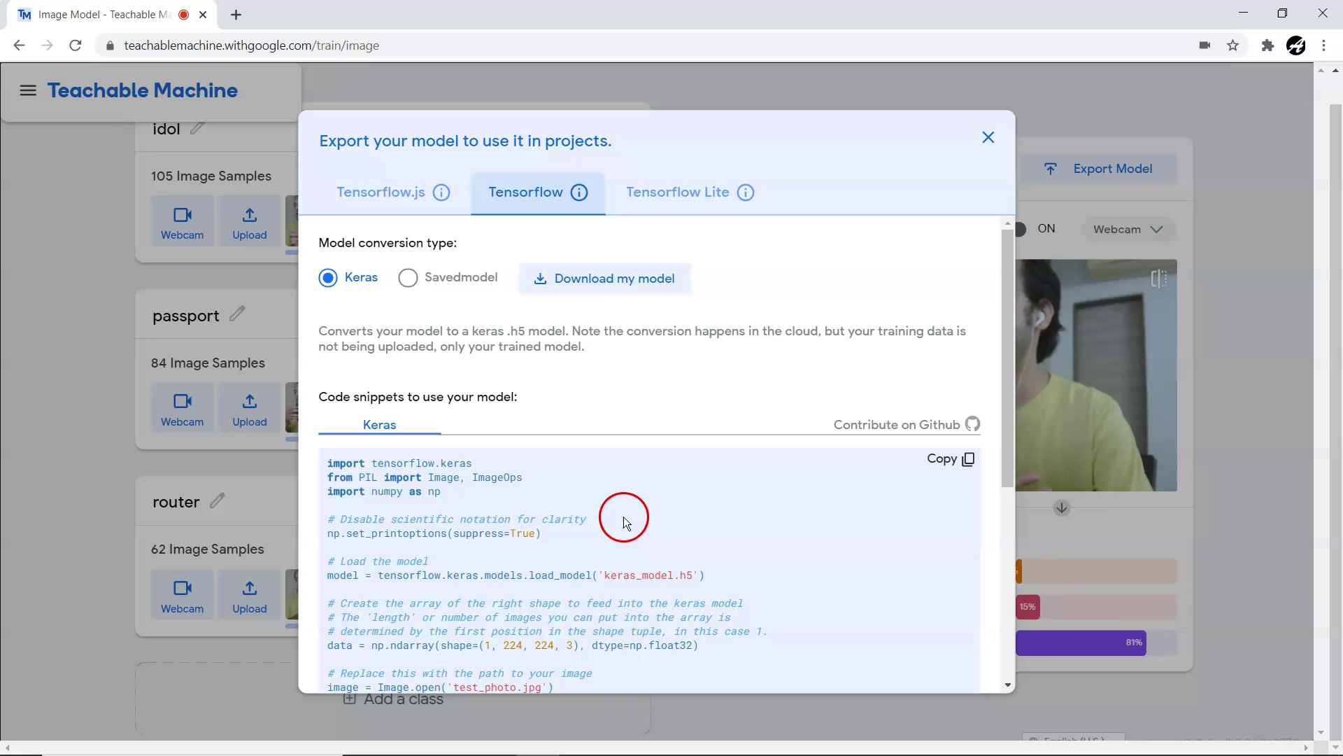
pyautogui.click(683, 196)
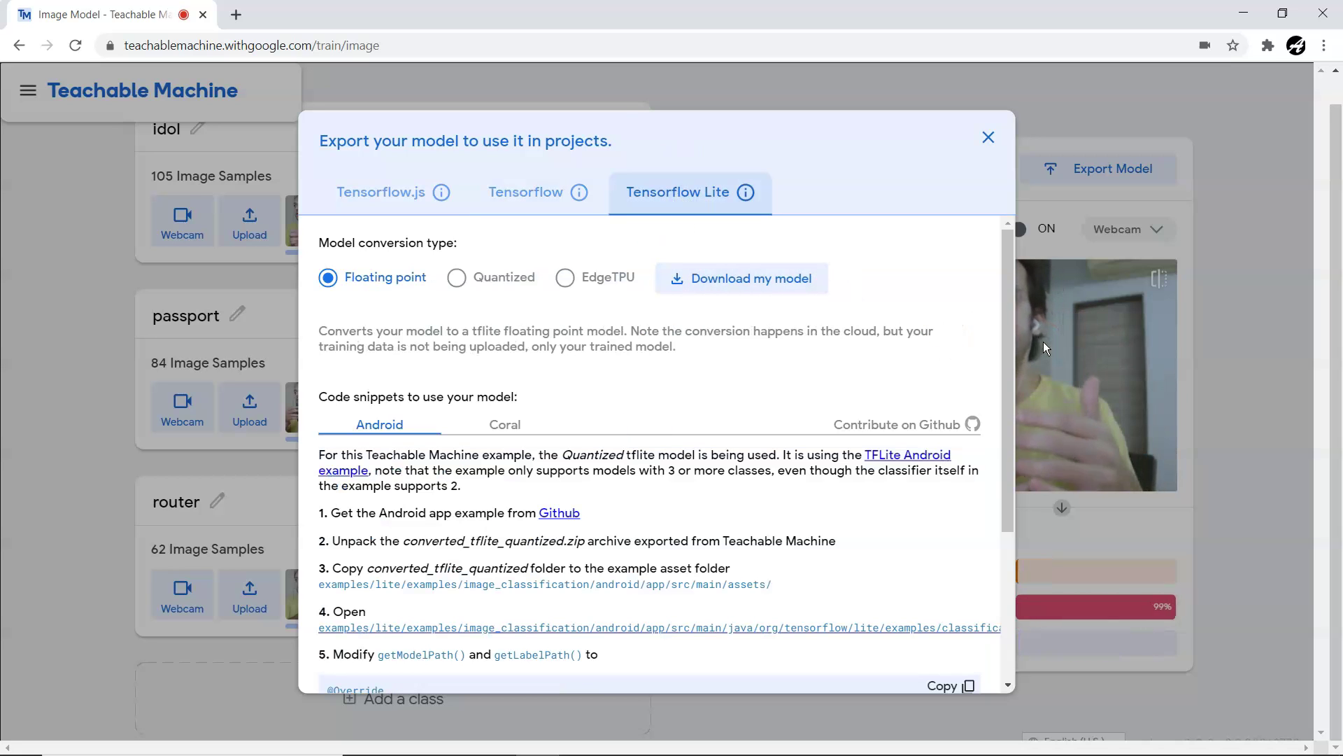
pyautogui.click(735, 271)
pyautogui.click(377, 195)
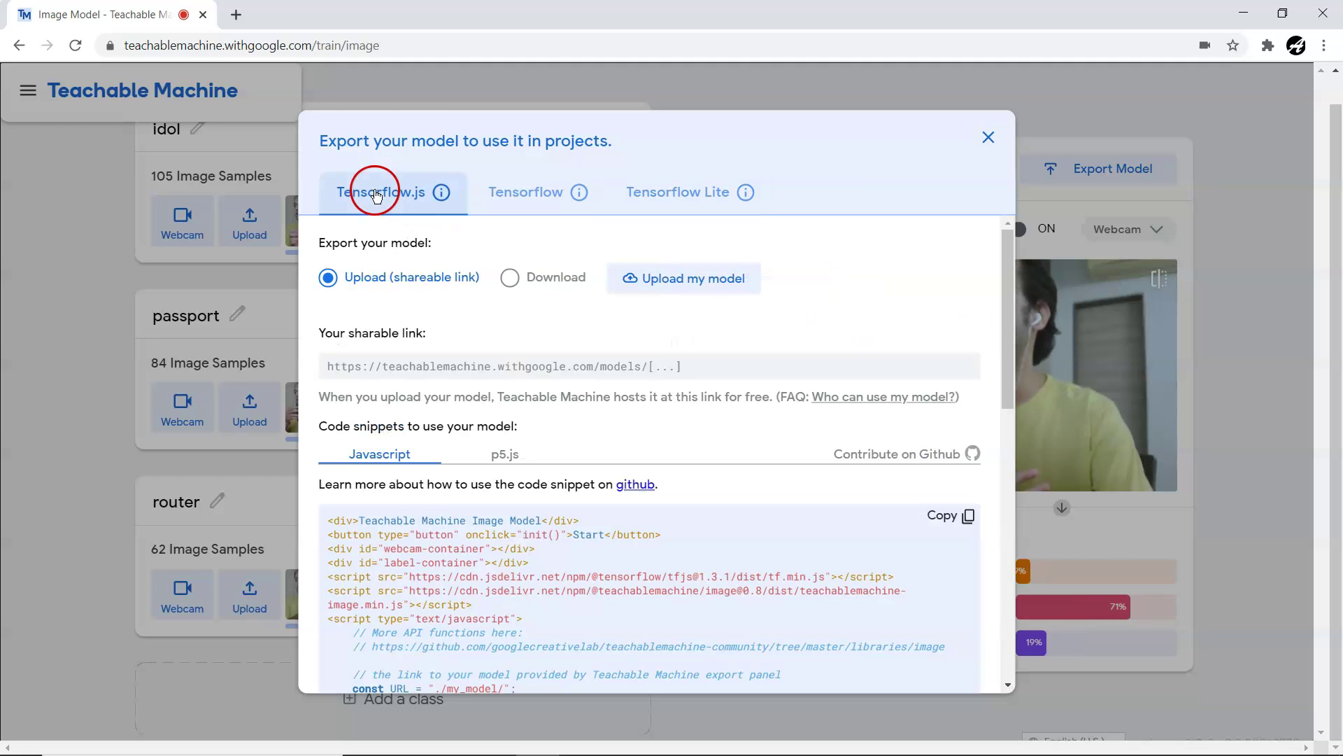
pyautogui.click(565, 308)
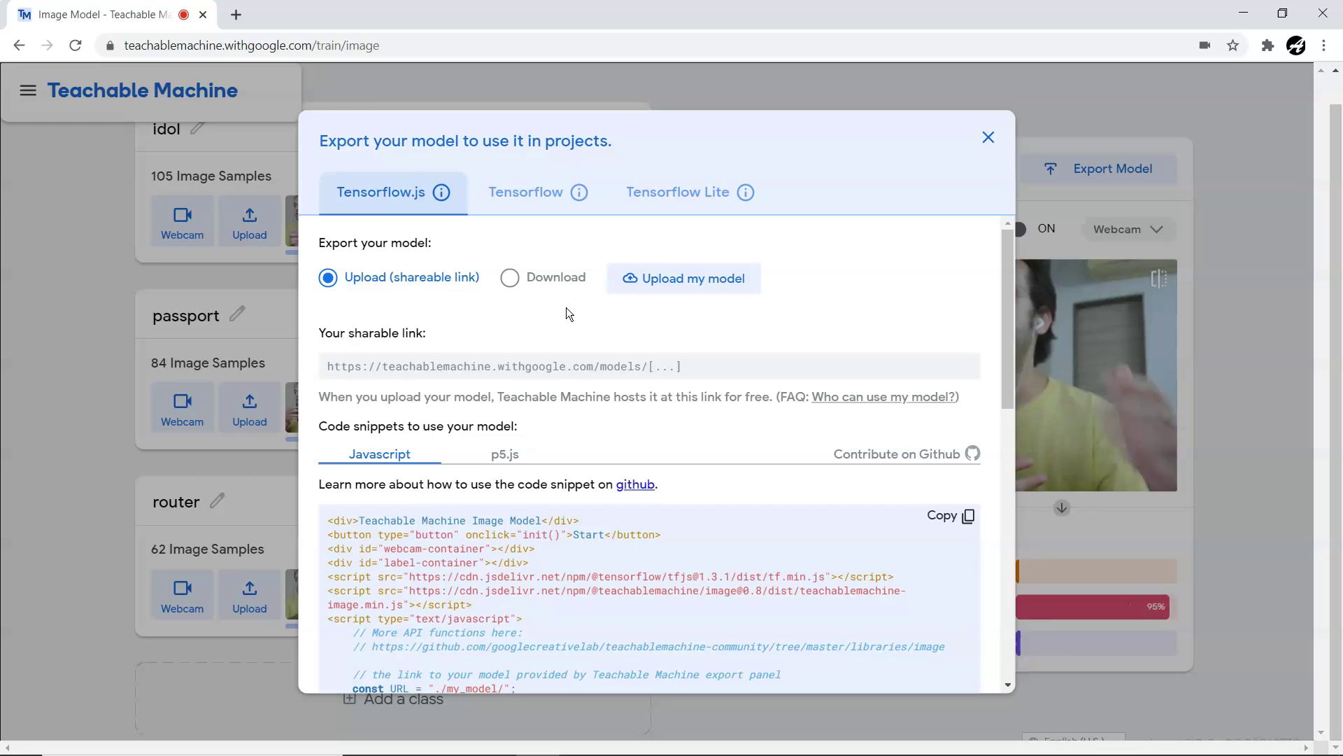
pyautogui.moveTo(568, 312)
pyautogui.mouseDown()
pyautogui.moveTo(489, 341)
pyautogui.moveTo(510, 373)
pyautogui.moveTo(571, 362)
pyautogui.mouseUp()
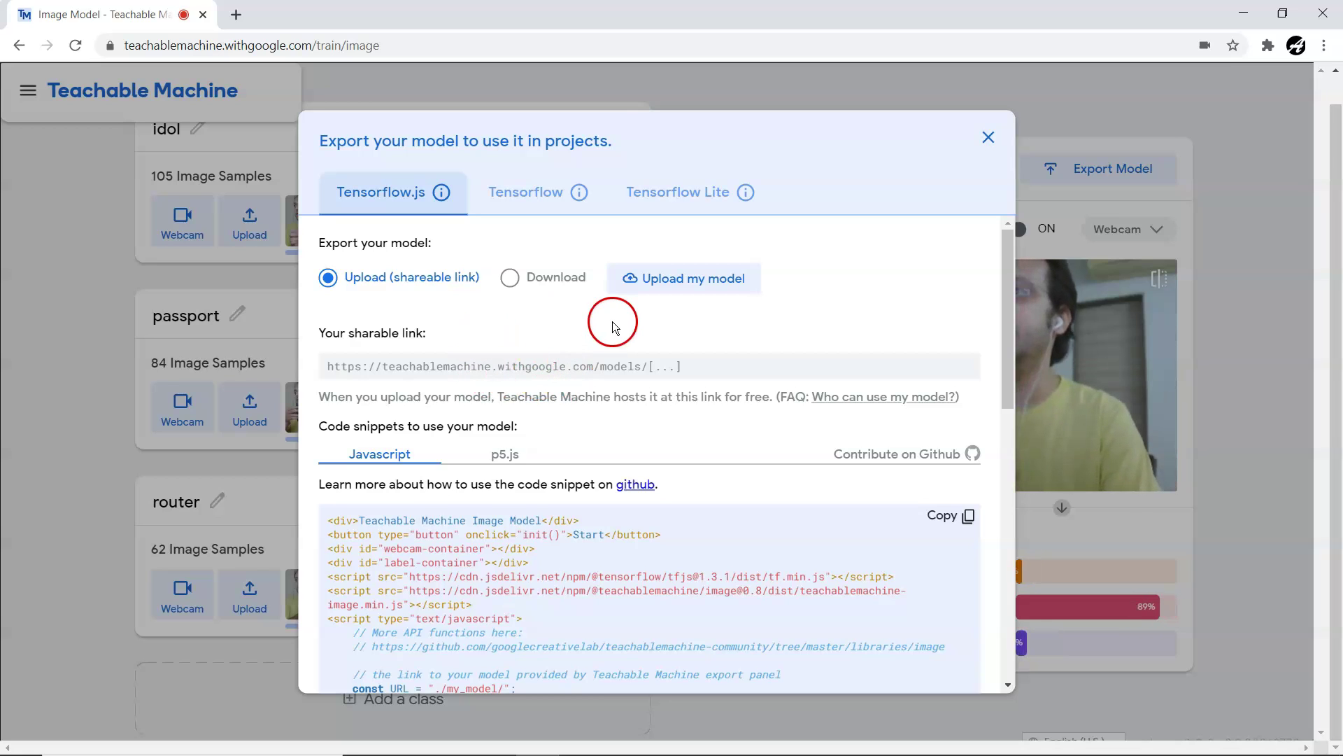
pyautogui.moveTo(1007, 338); pyautogui.dragTo(465, 427)
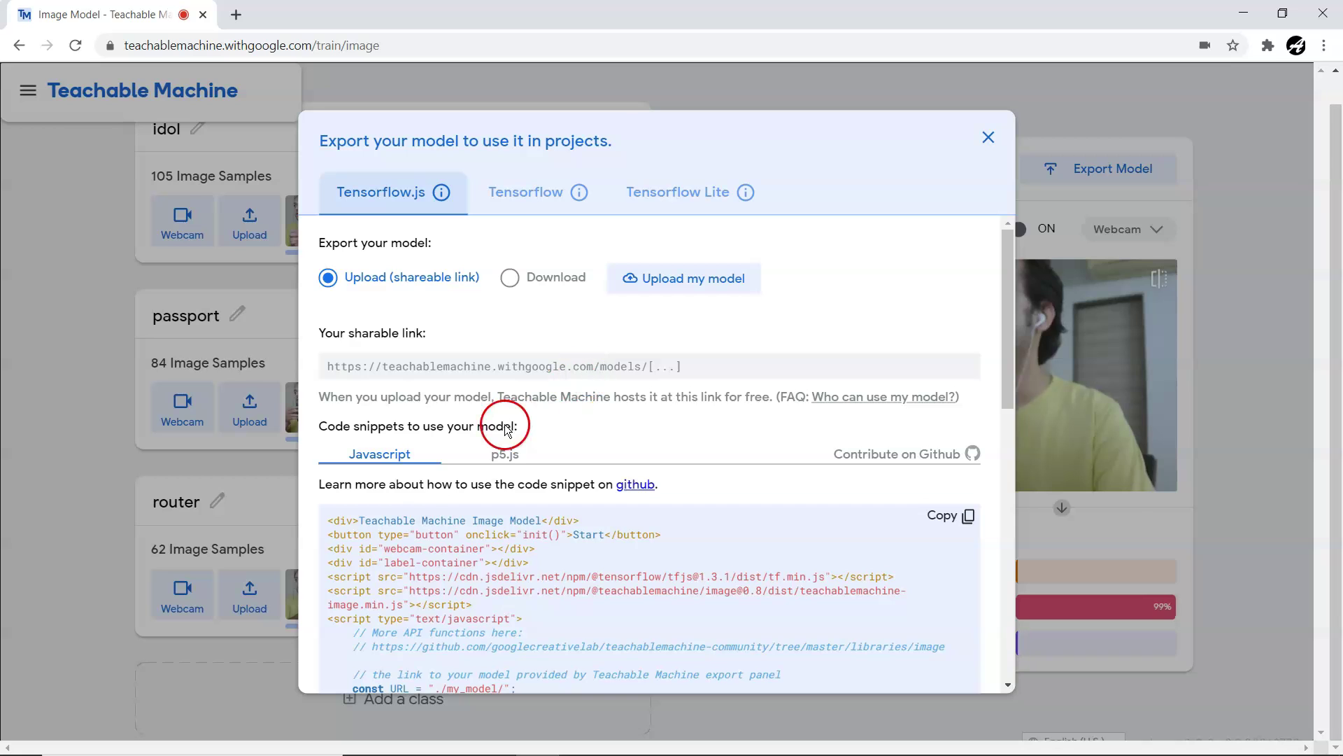
pyautogui.click(504, 455)
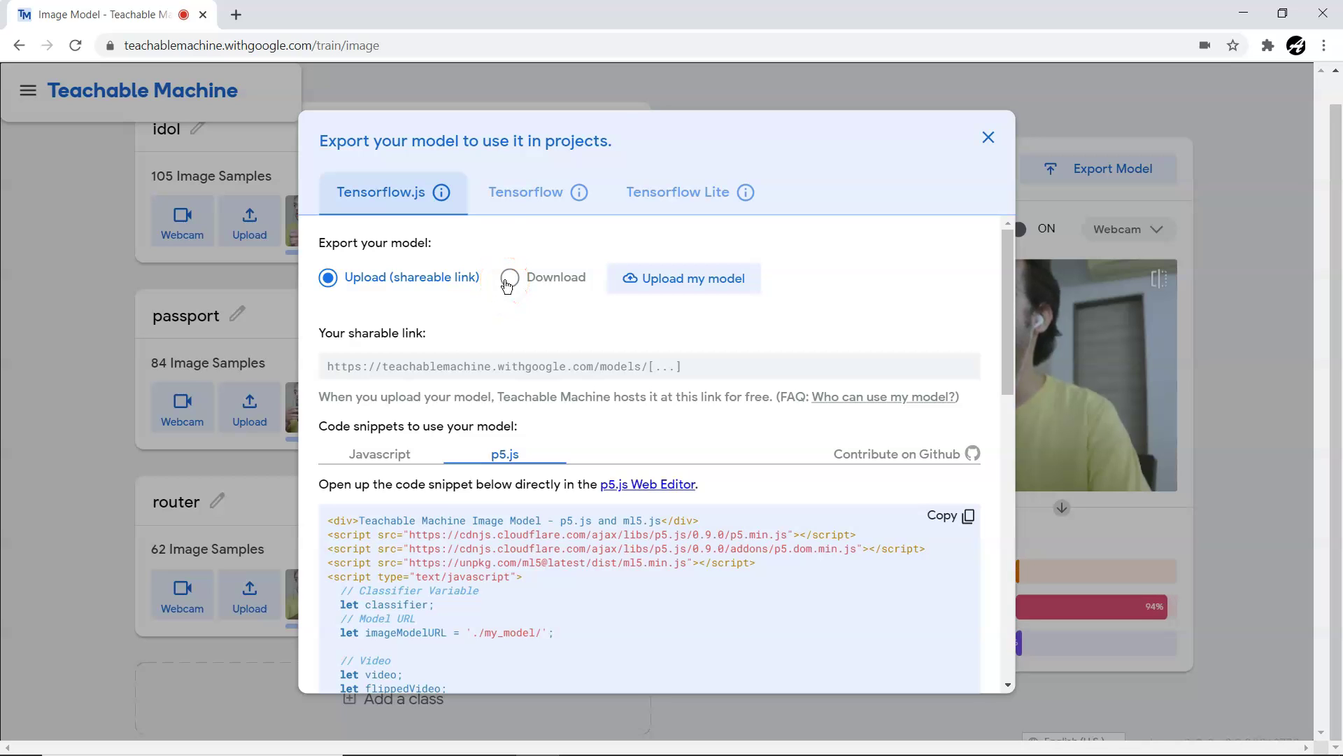
# Step: Review the Tensorflow Keras code snippet, then close the export window
pyautogui.click(561, 187)
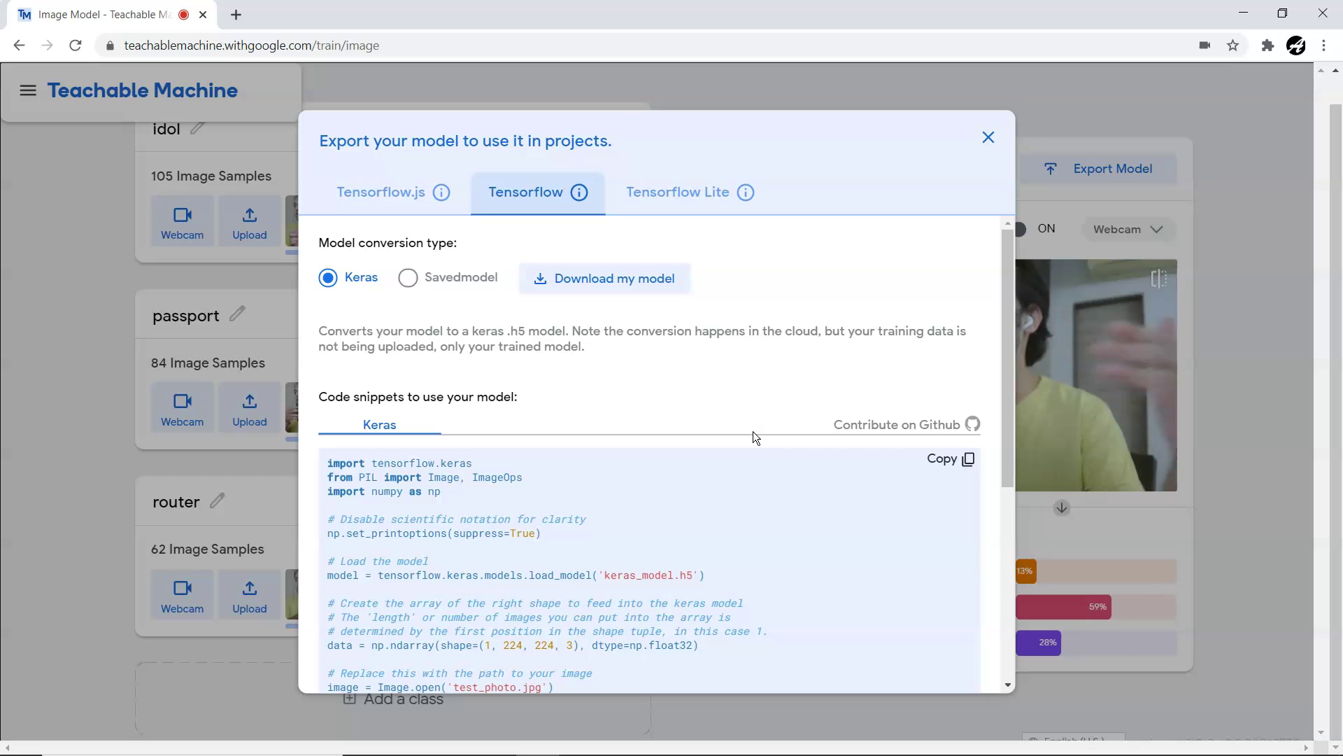
pyautogui.click(715, 339)
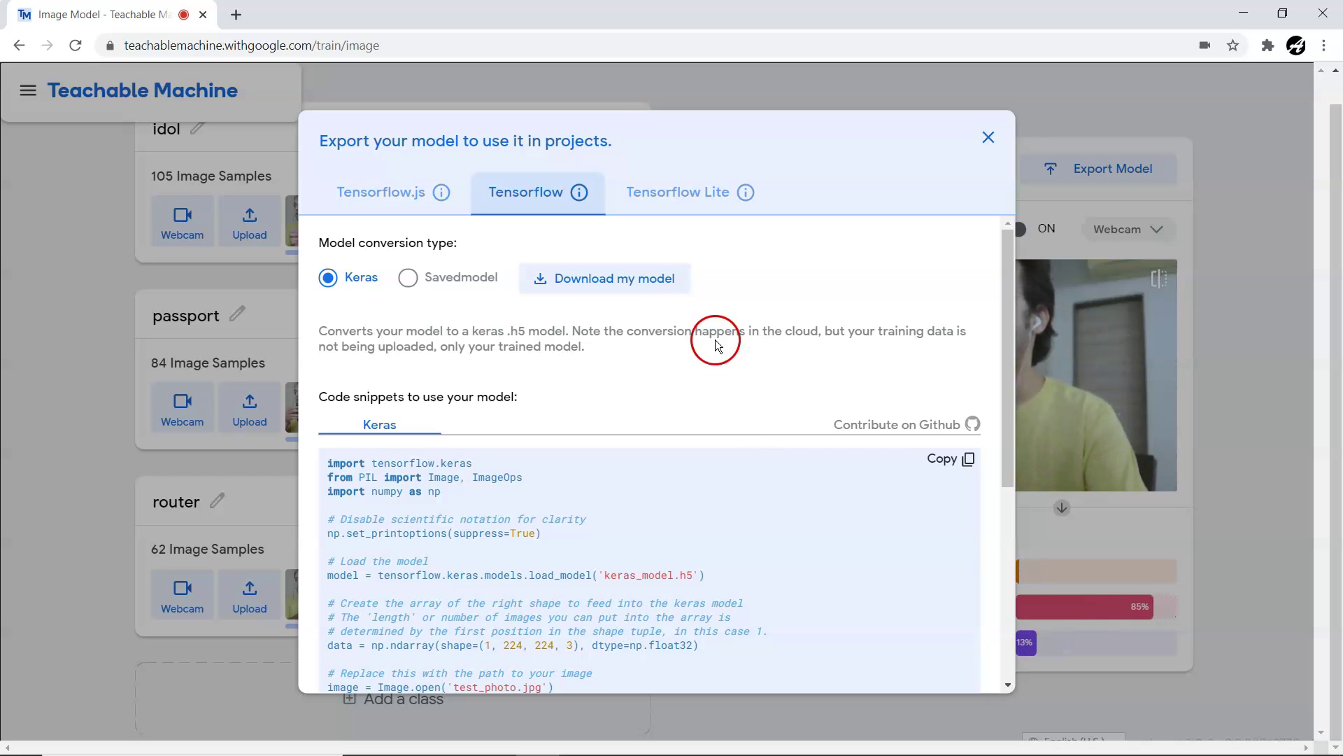
pyautogui.click(639, 284)
pyautogui.click(423, 510)
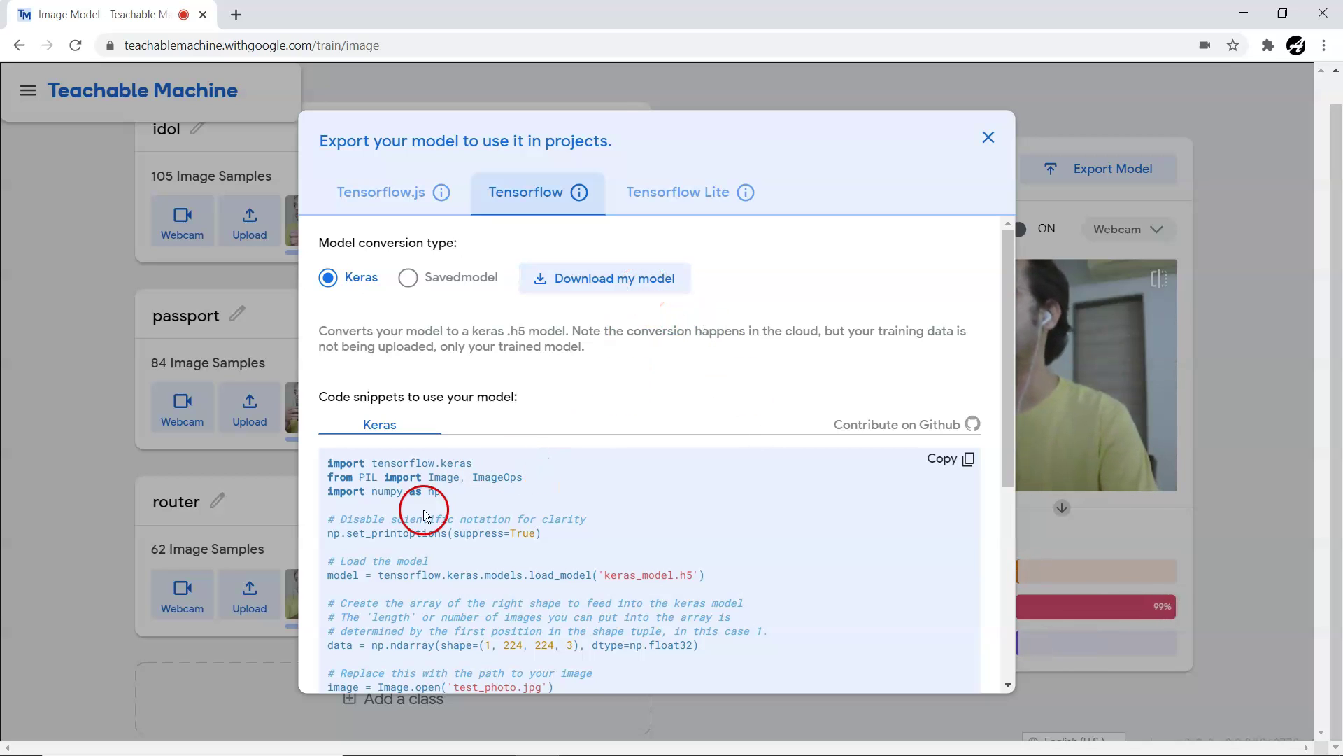
pyautogui.moveTo(1007, 420); pyautogui.dragTo(996, 309)
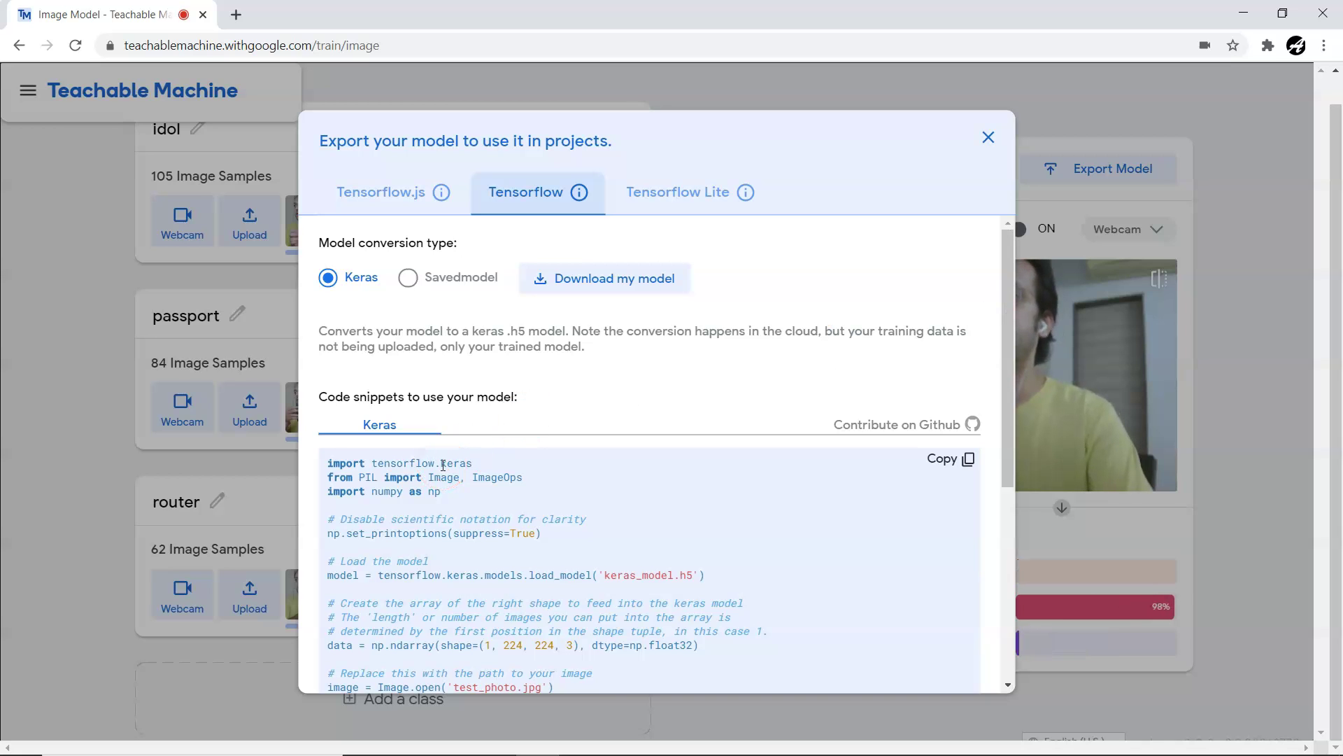
pyautogui.click(986, 139)
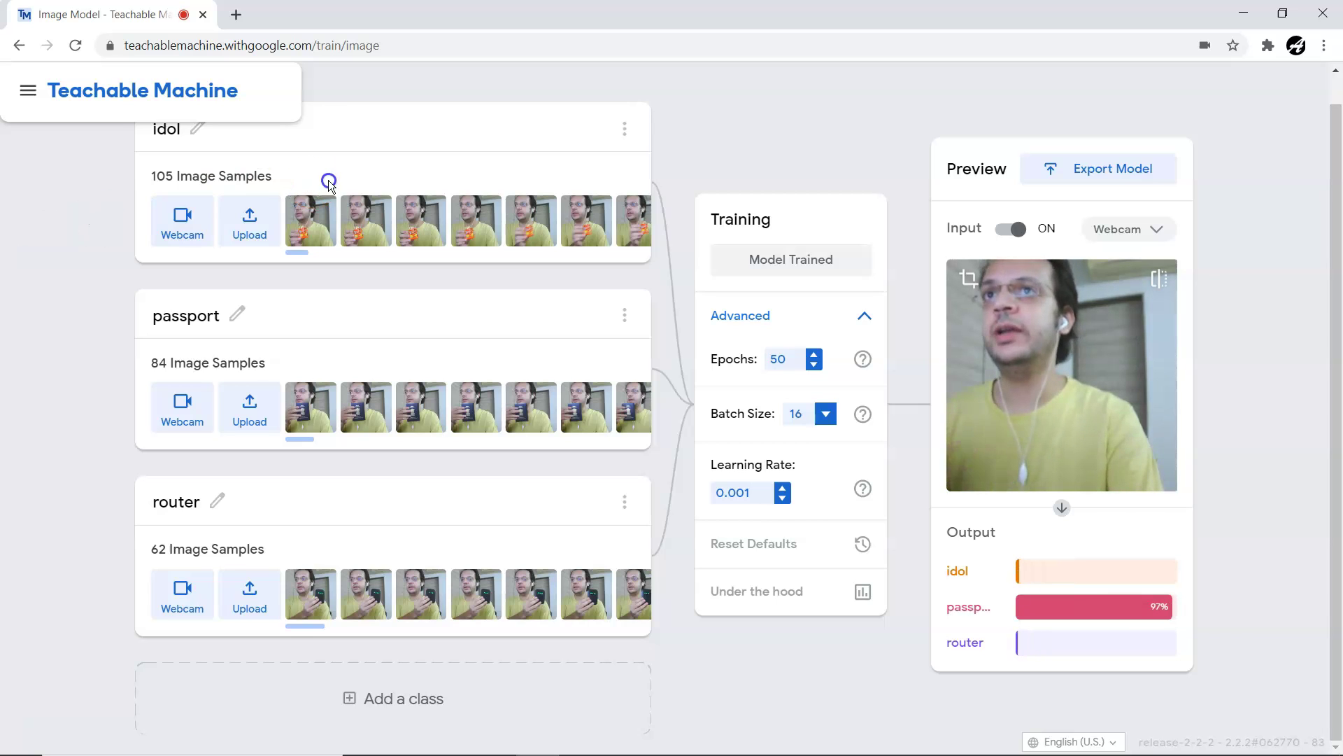
pyautogui.click(987, 232)
pyautogui.click(1134, 229)
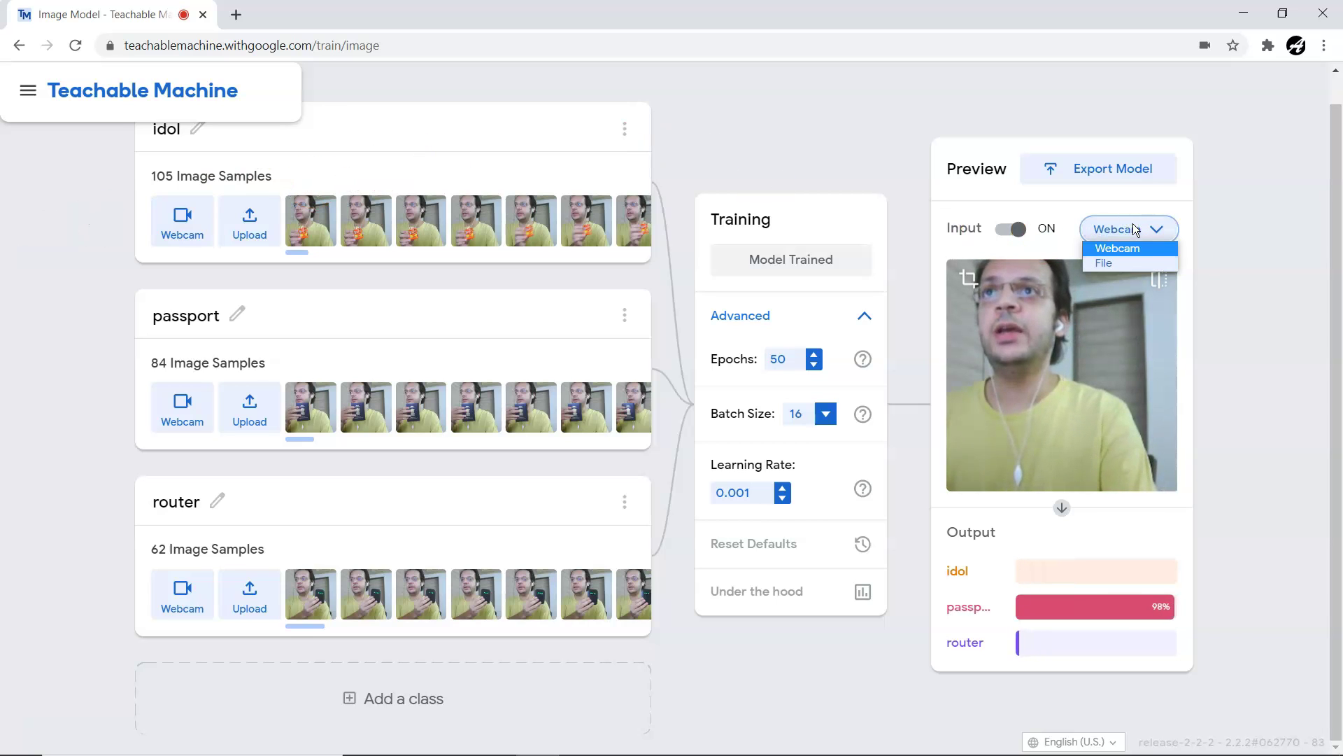
pyautogui.click(1135, 229)
pyautogui.click(1135, 229)
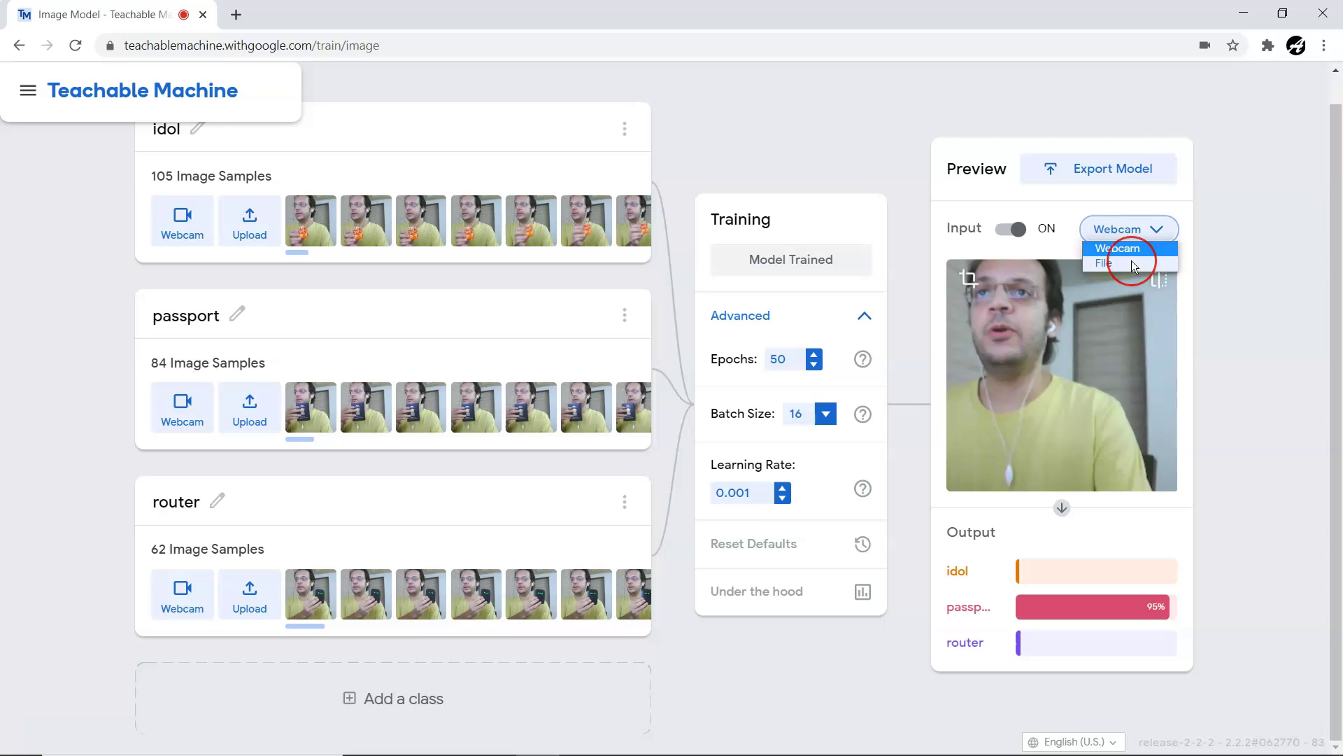
pyautogui.click(1135, 231)
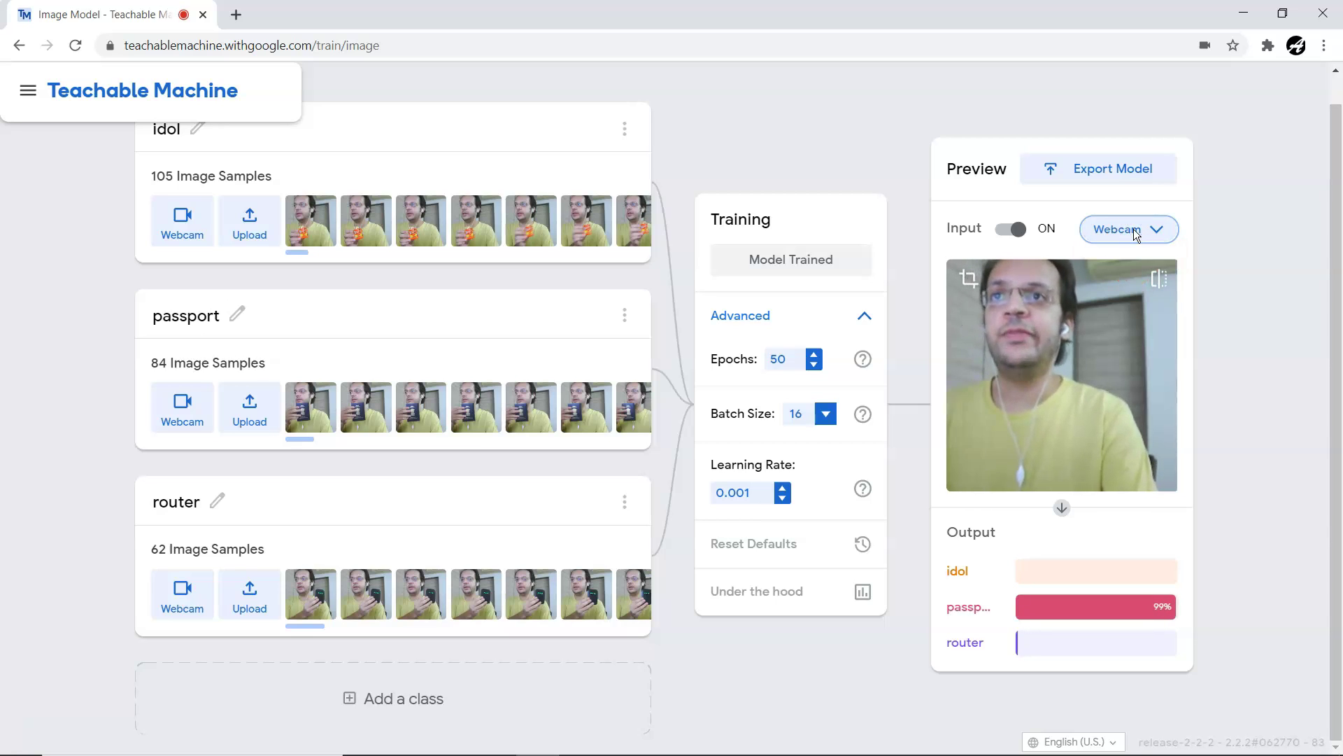
pyautogui.click(28, 92)
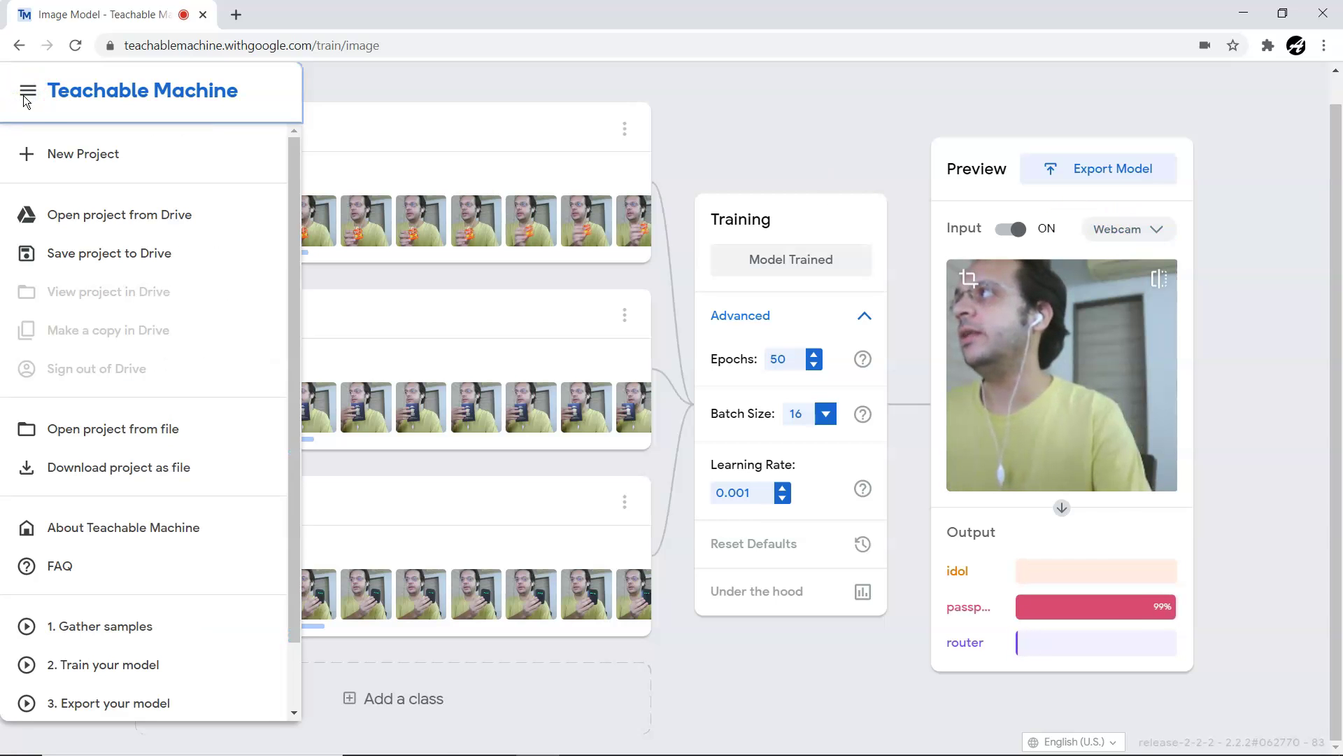
pyautogui.click(28, 92)
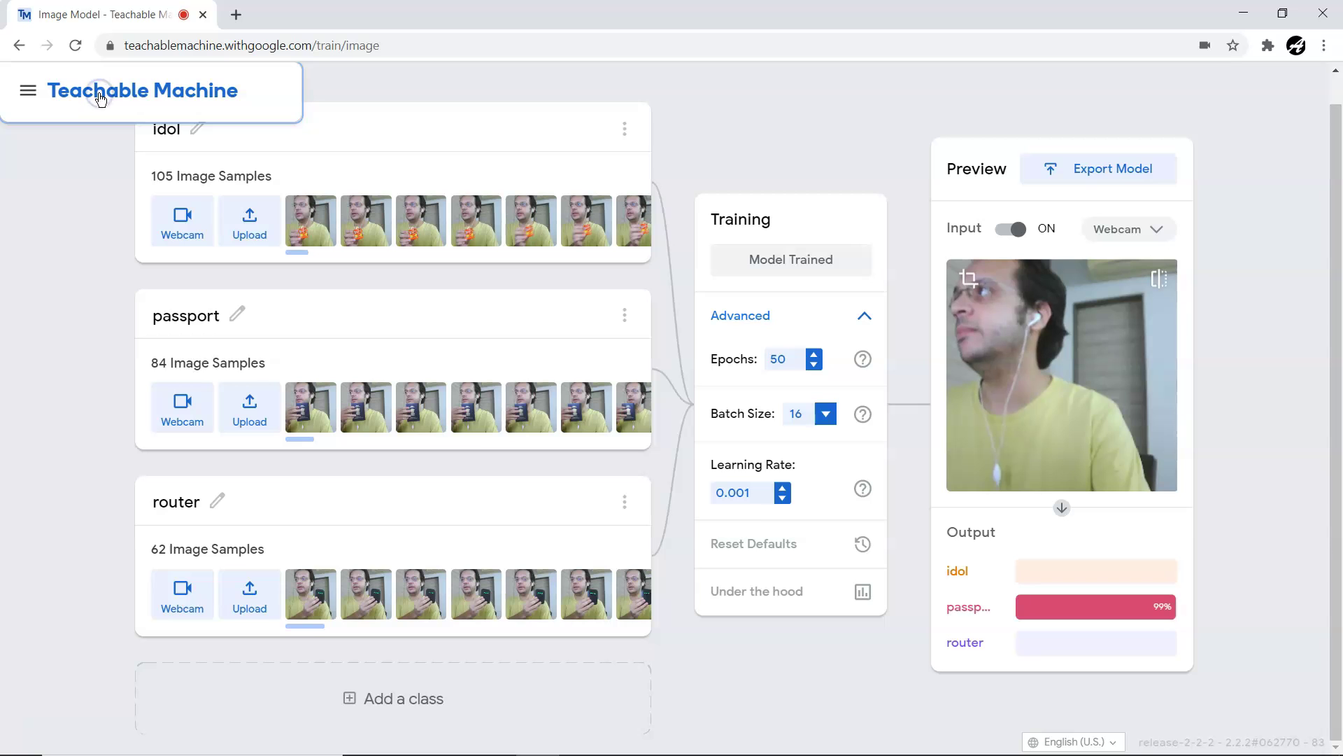
pyautogui.rightClick(100, 98)
pyautogui.click(12, 184)
pyautogui.rightClick(219, 35)
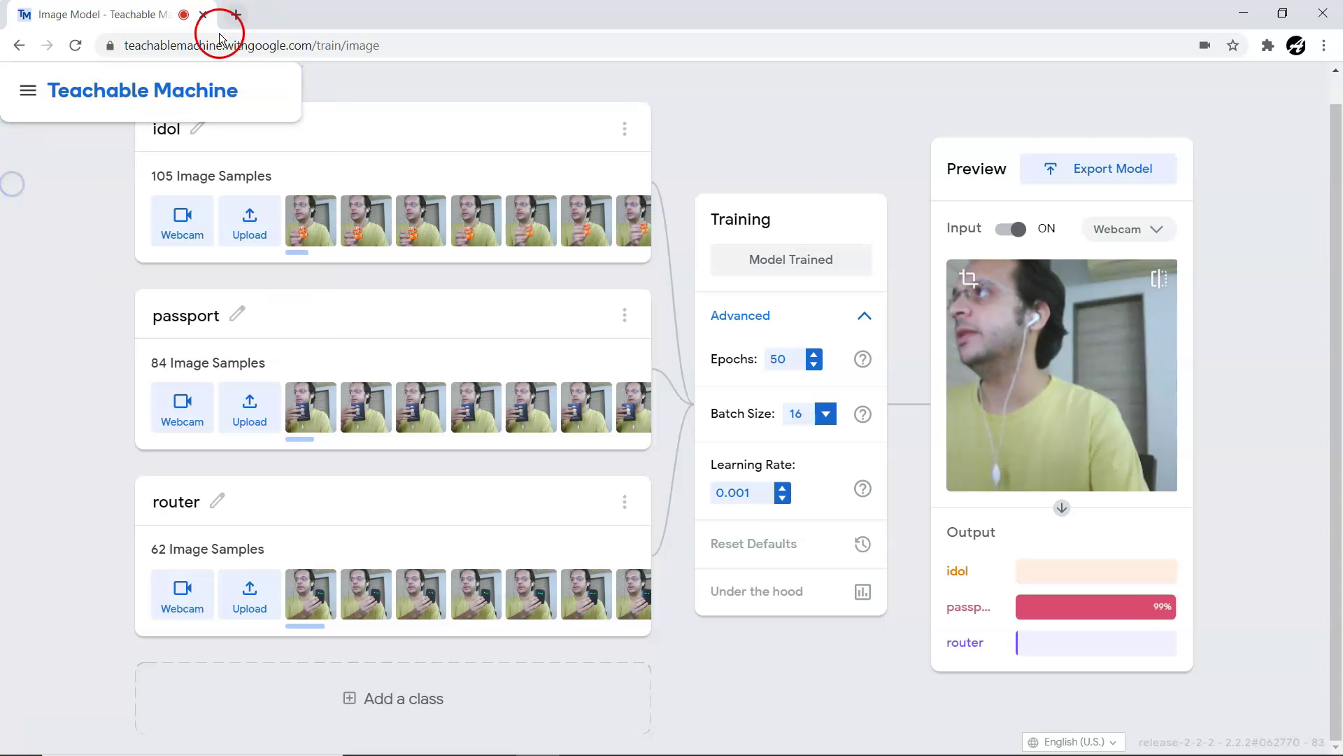
# Step: Open teachablemachine.withgoogle.com in a new tab, read its Images/Sounds/Poses overview, and open the menu
pyautogui.moveTo(315, 45); pyautogui.dragTo(38, 56)
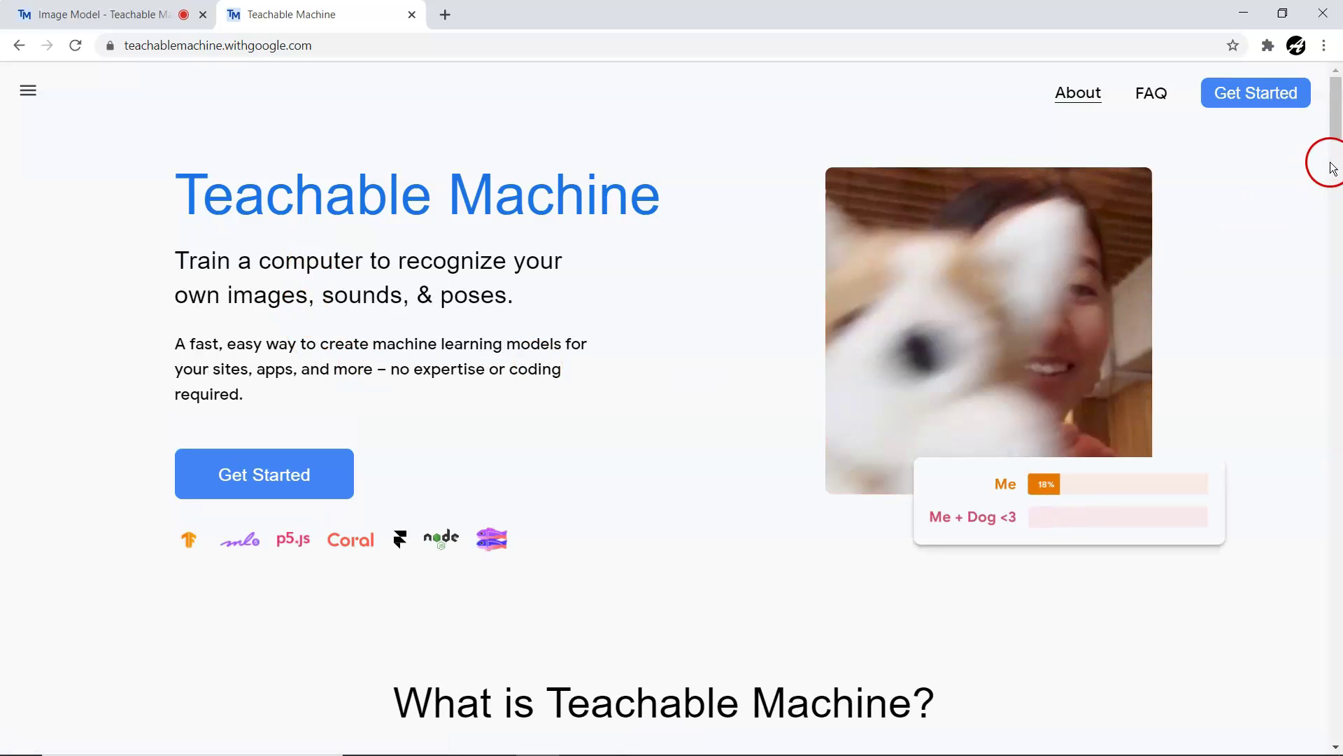
pyautogui.scroll(-2, 1333, 175)
pyautogui.scroll(-15, 1315, 238)
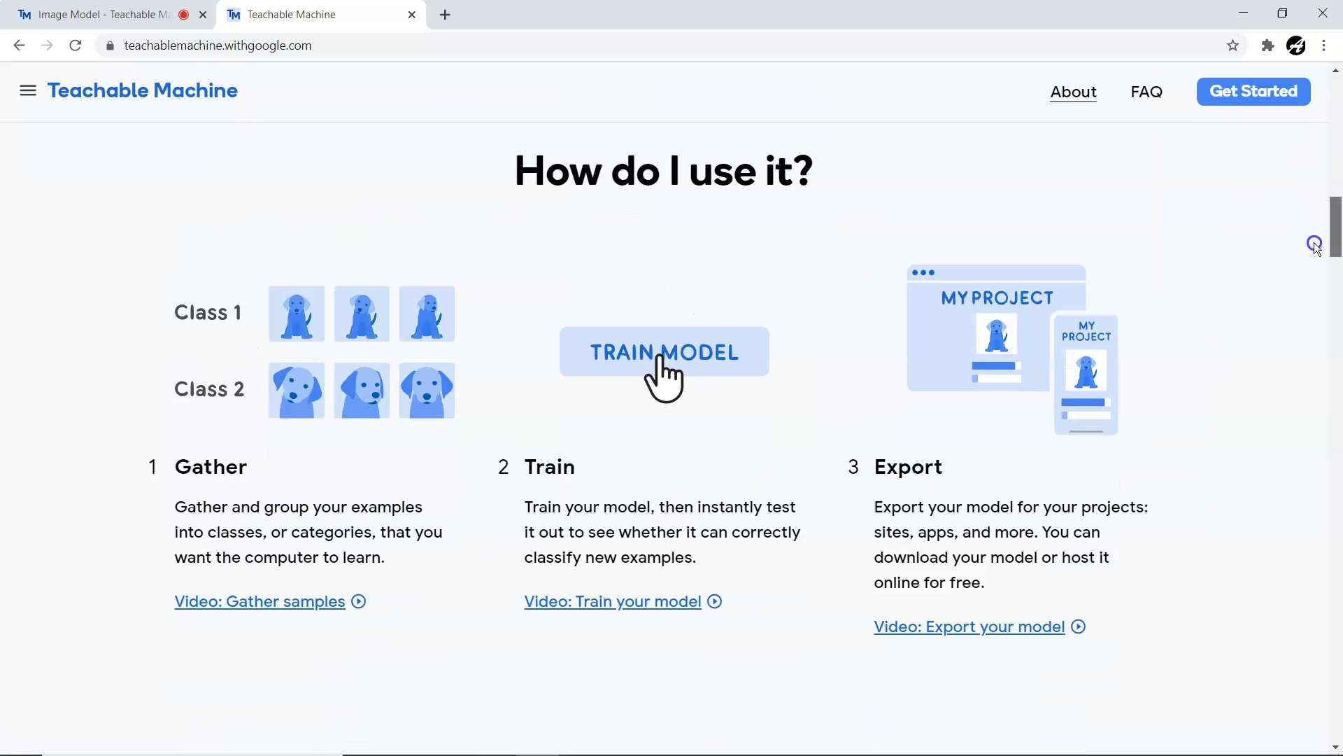
pyautogui.scroll(-1, 1304, 312)
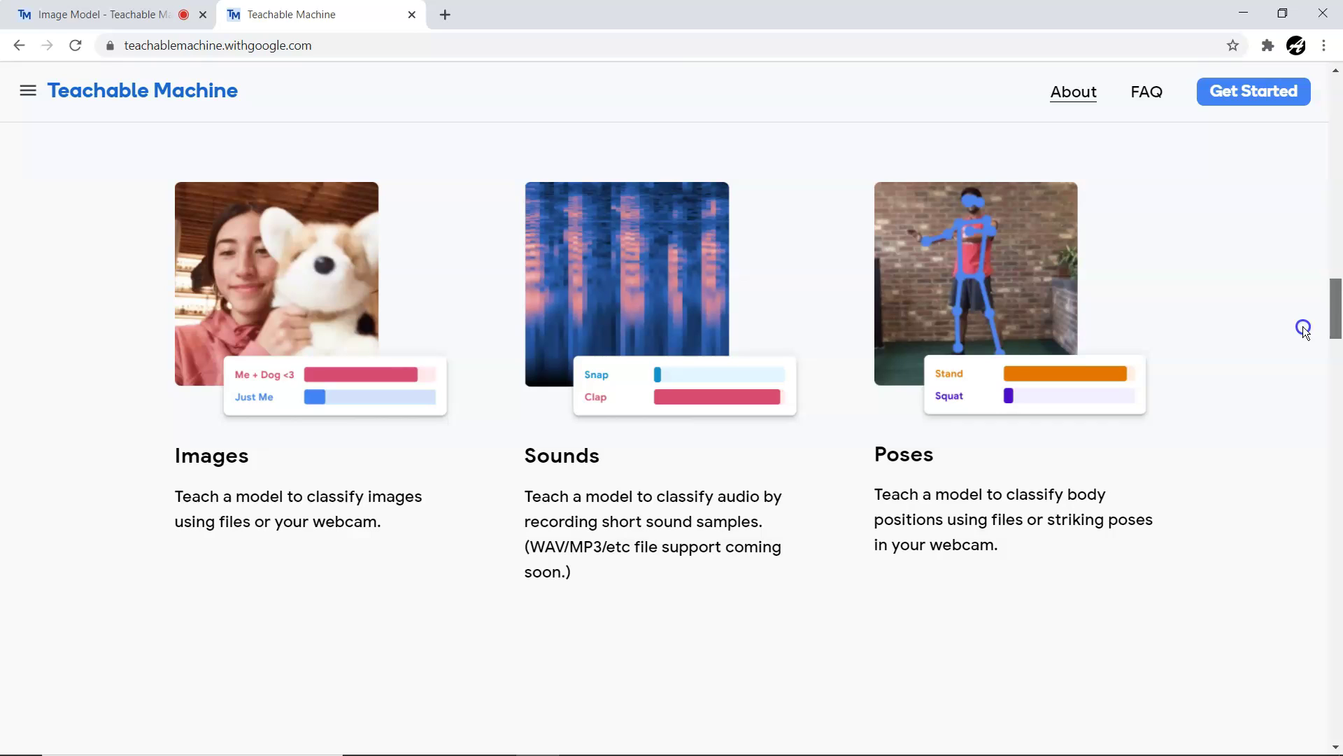
pyautogui.scroll(-1, 1303, 326)
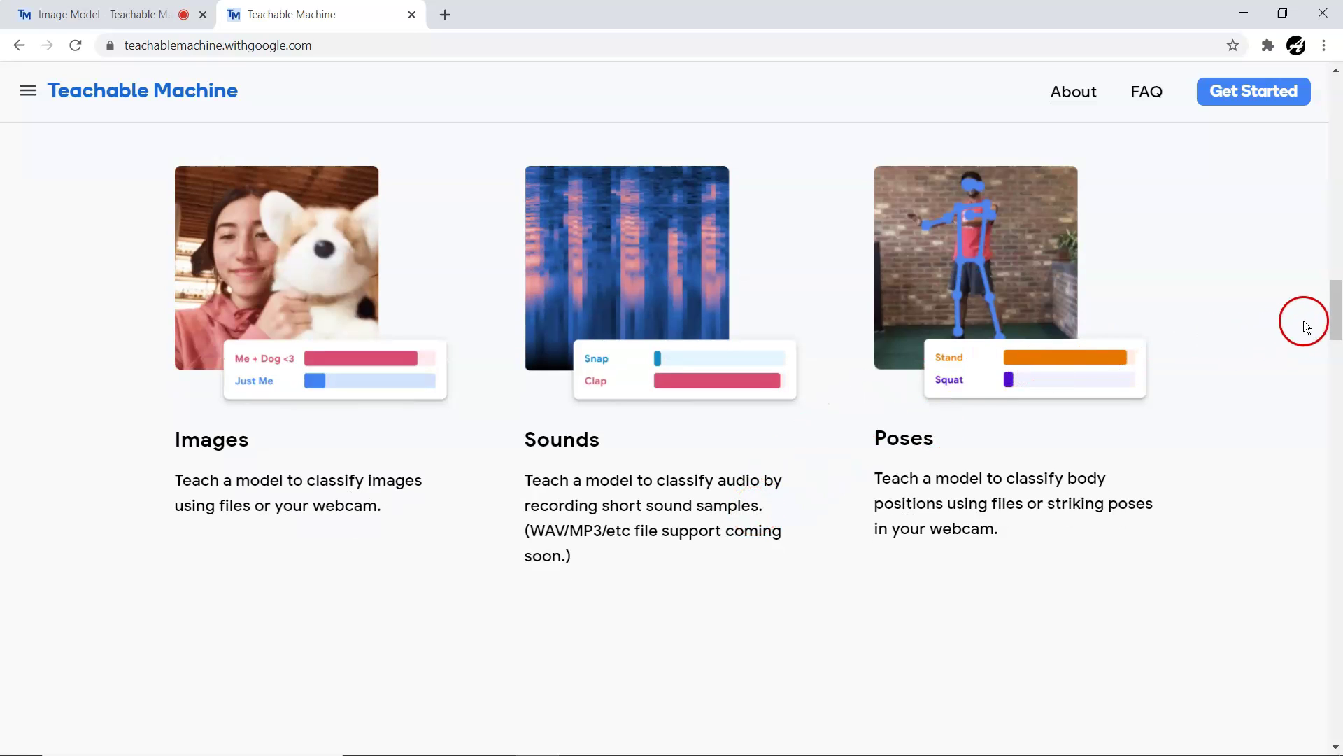
pyautogui.moveTo(1334, 316); pyautogui.dragTo(1306, 298)
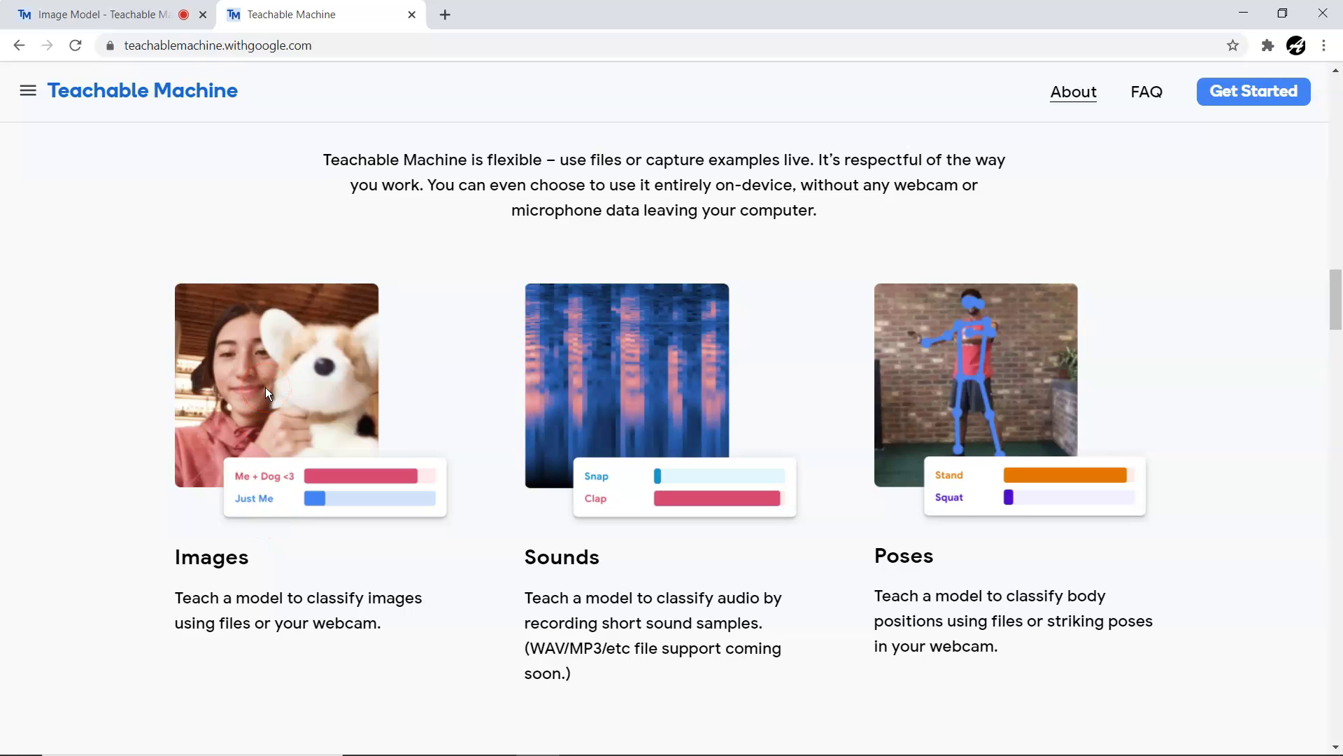
pyautogui.click(27, 93)
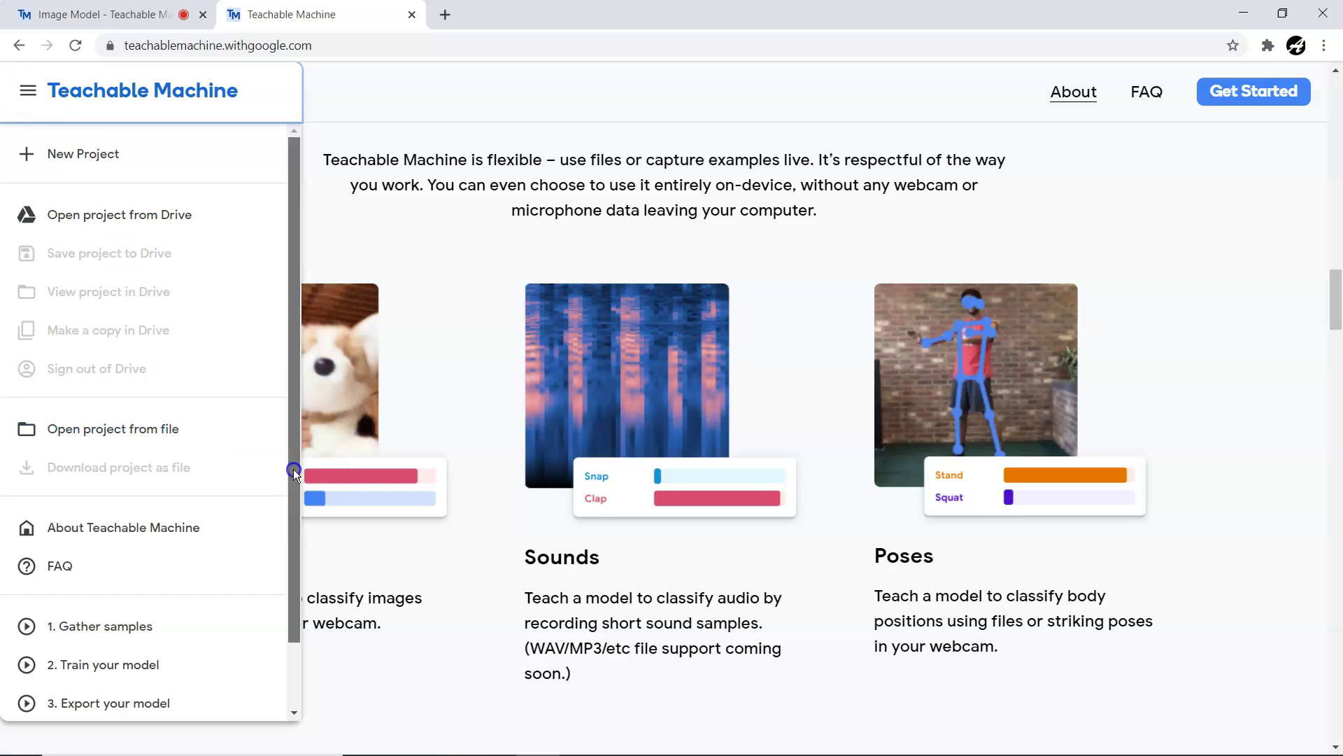
# Step: Return to the trained idol/passport/router project, where the webcam preview reads passport at 84%
pyautogui.scroll(-2, 285, 549)
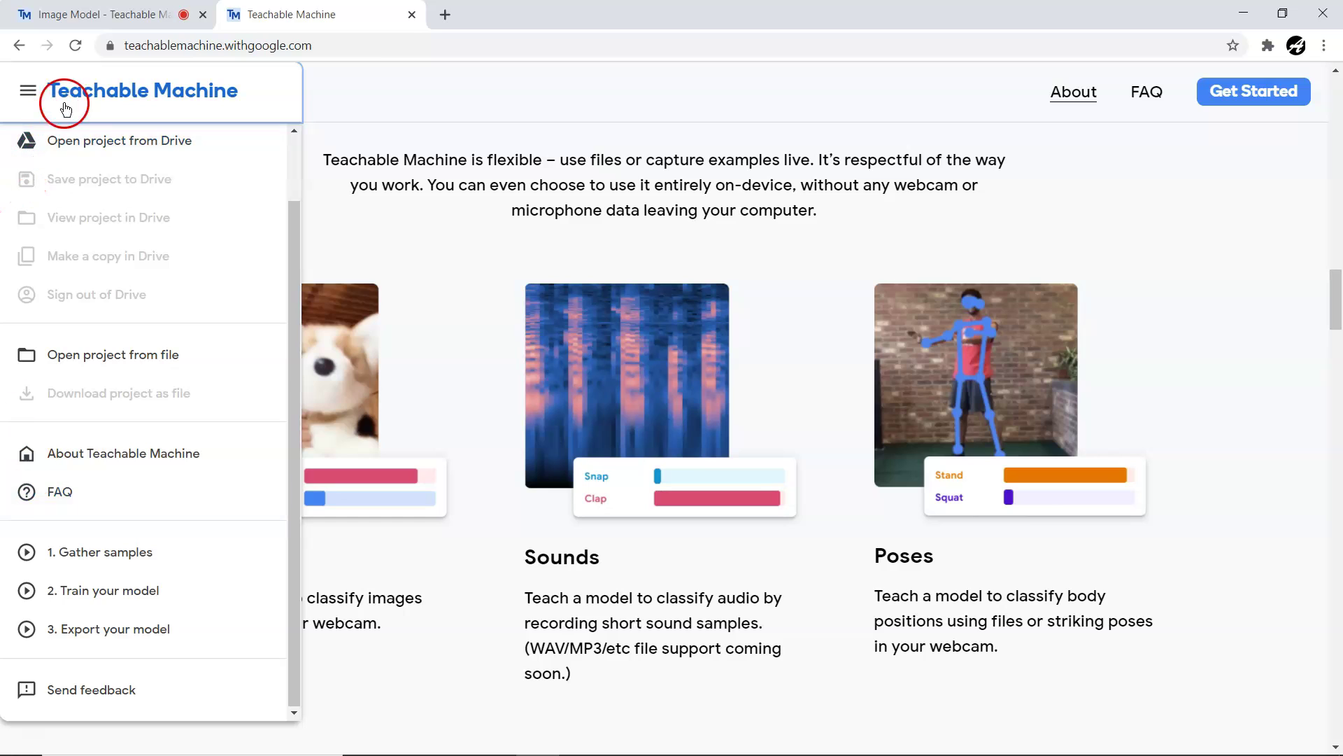
pyautogui.click(98, 14)
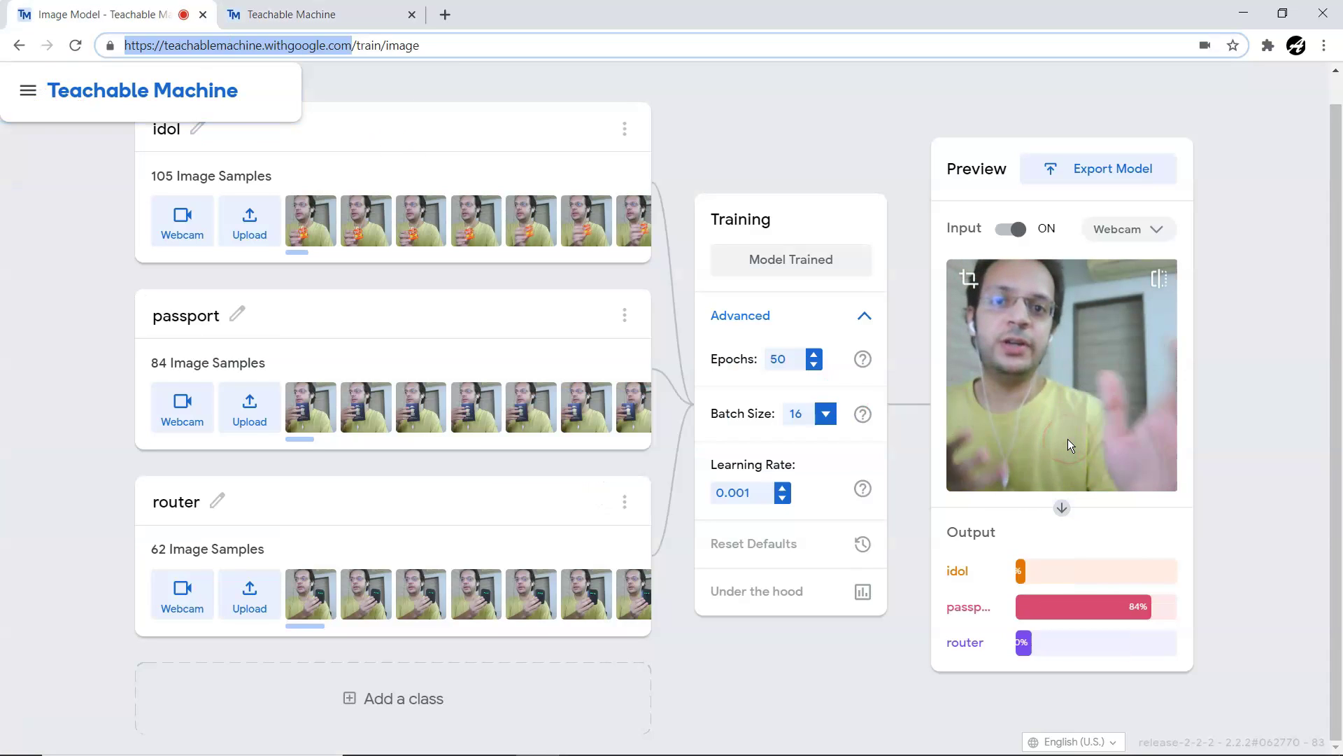